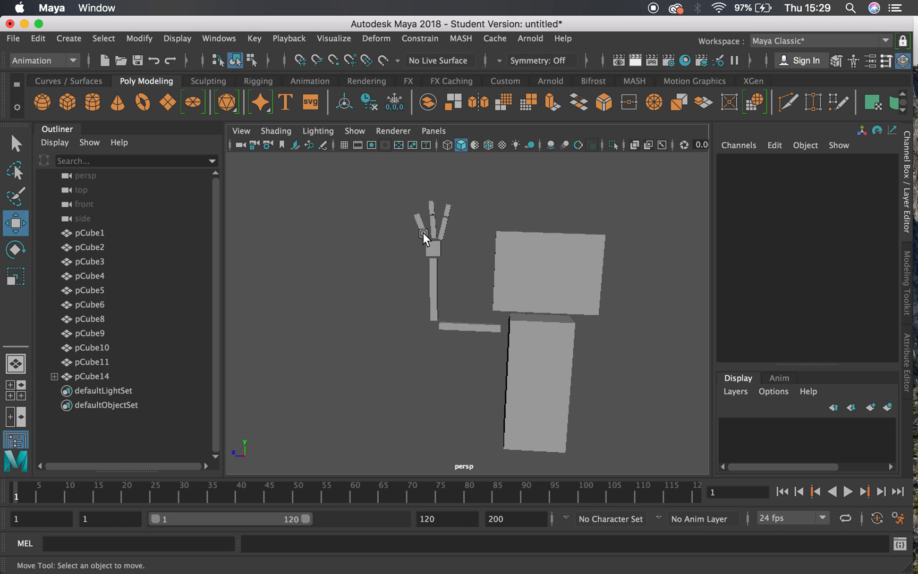
Step: Select all the cubes of the arm, hand, head and torso, and freeze their transformations
alt+right_drag(464, 295, 514, 324)
alt+drag(514, 324, 432, 287)
click(521, 366)
alt+drag(520, 366, 454, 307)
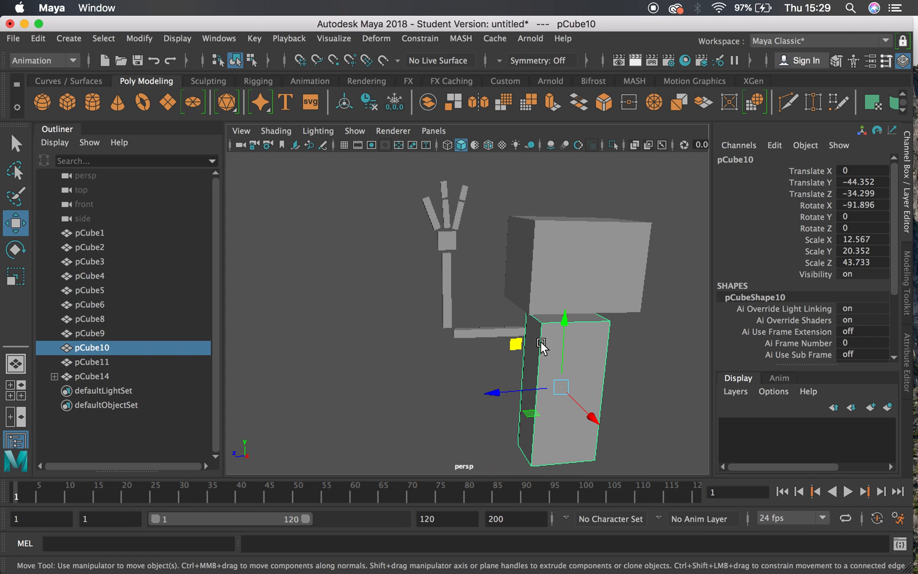
alt+drag(540, 343, 530, 344)
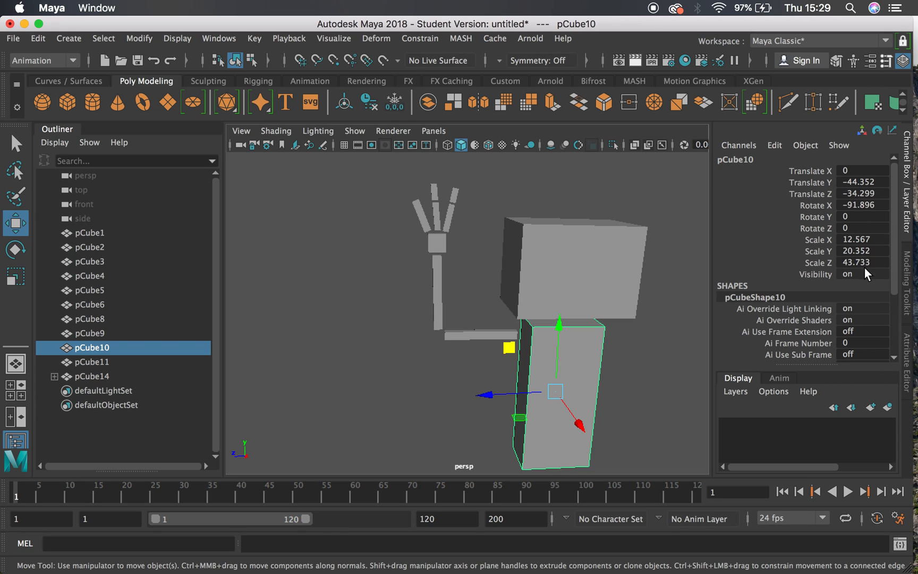
alt+drag(551, 348, 419, 207)
drag(389, 171, 648, 416)
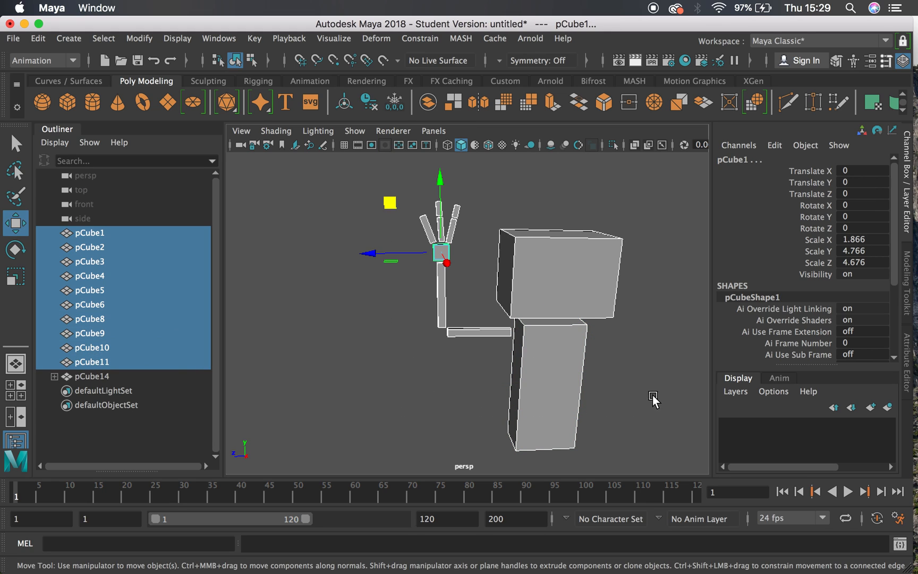
click(134, 38)
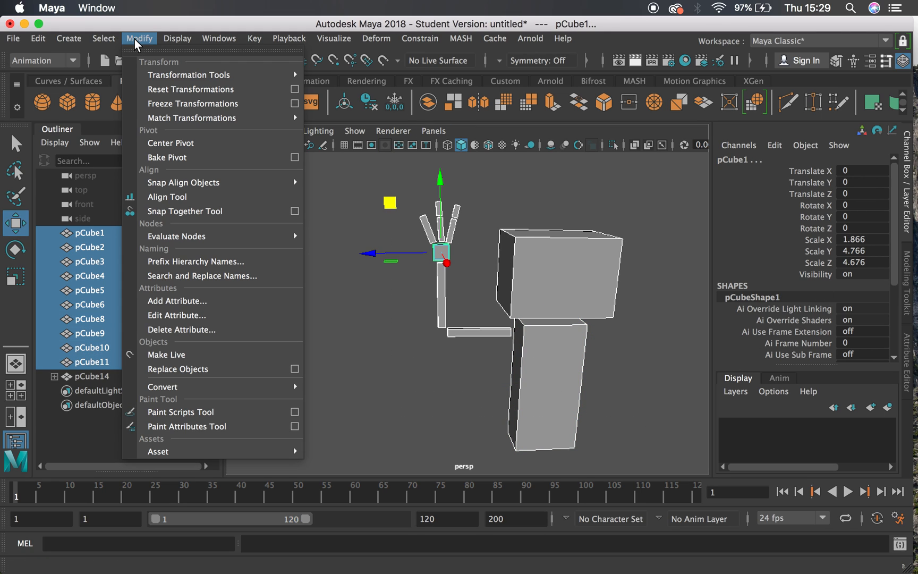
click(173, 106)
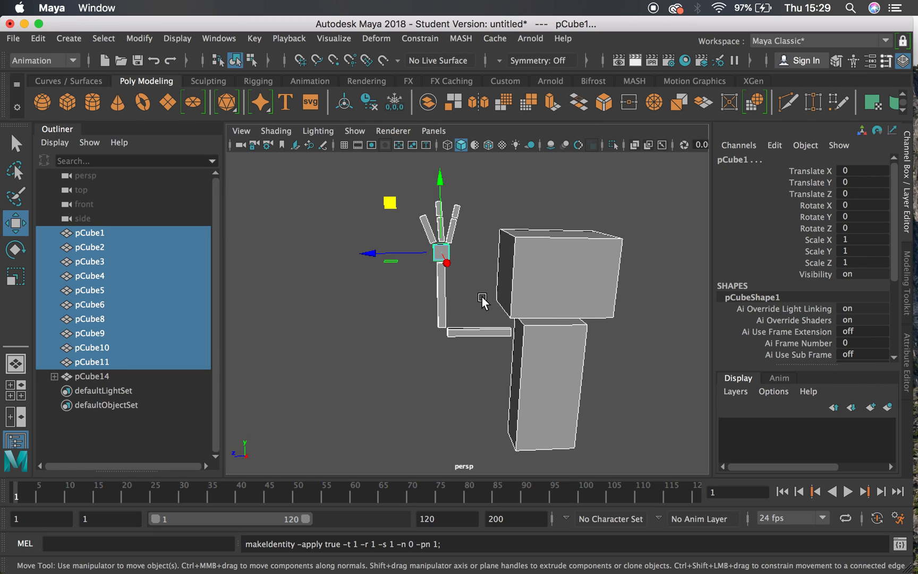
Step: Delete the construction history of all objects in the scene and clear the selection
click(38, 38)
mouse_move(94, 226)
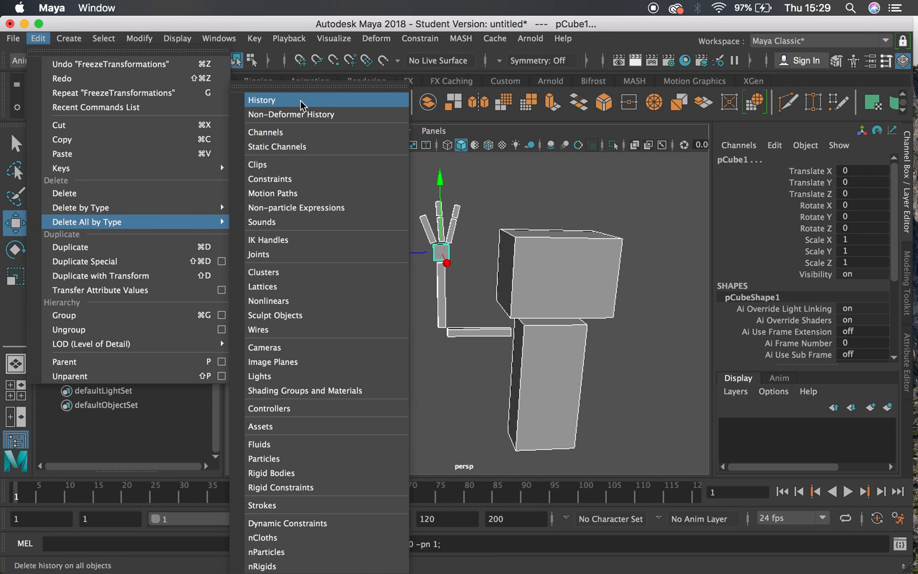
click(300, 100)
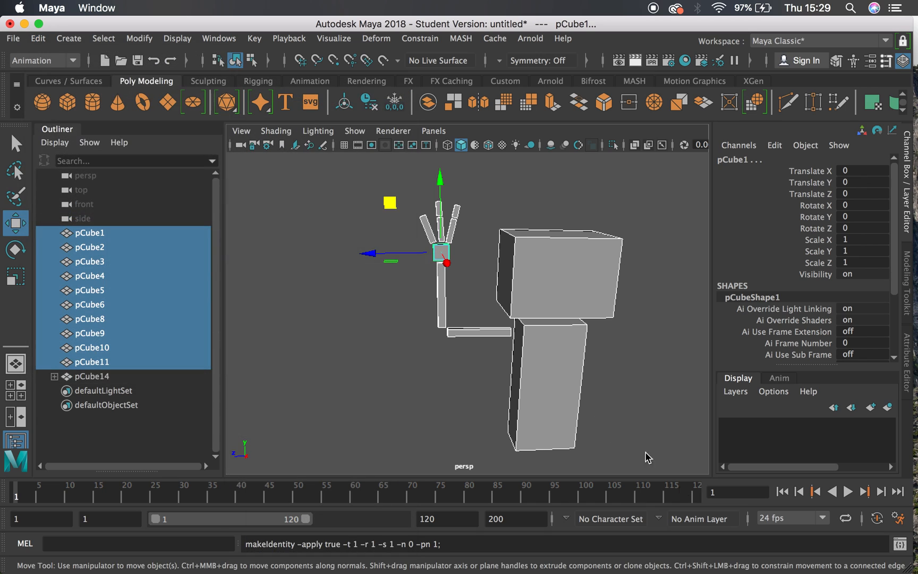
alt+drag(470, 282, 458, 277)
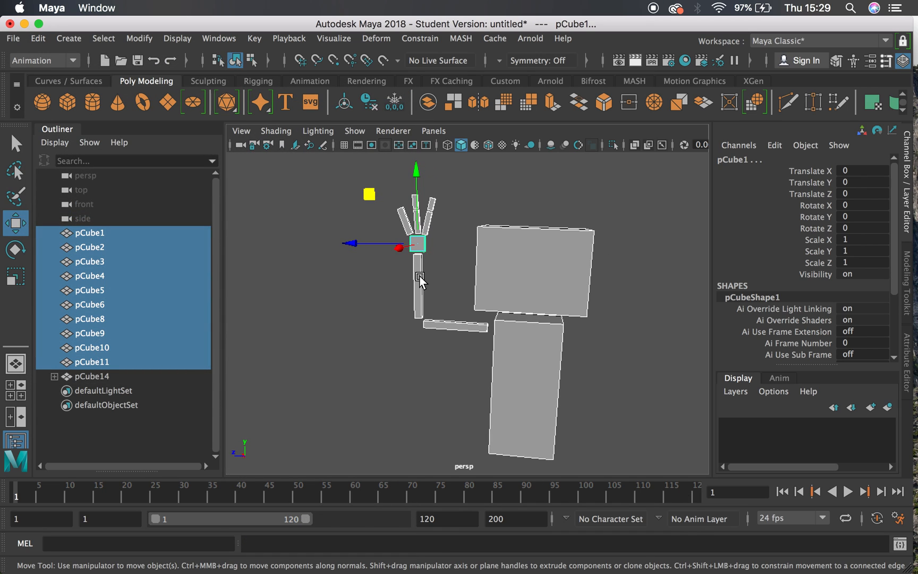
click(444, 245)
Step: Try moving the unparented torso block away from the head and arm, and undo the move
scroll(478, 240, up, 10)
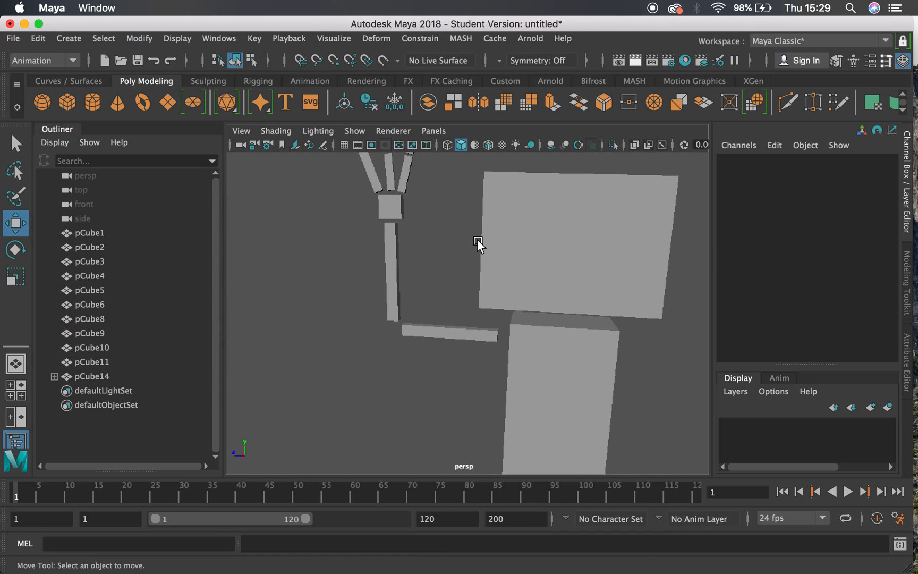
scroll(531, 346, down, 5)
click(509, 347)
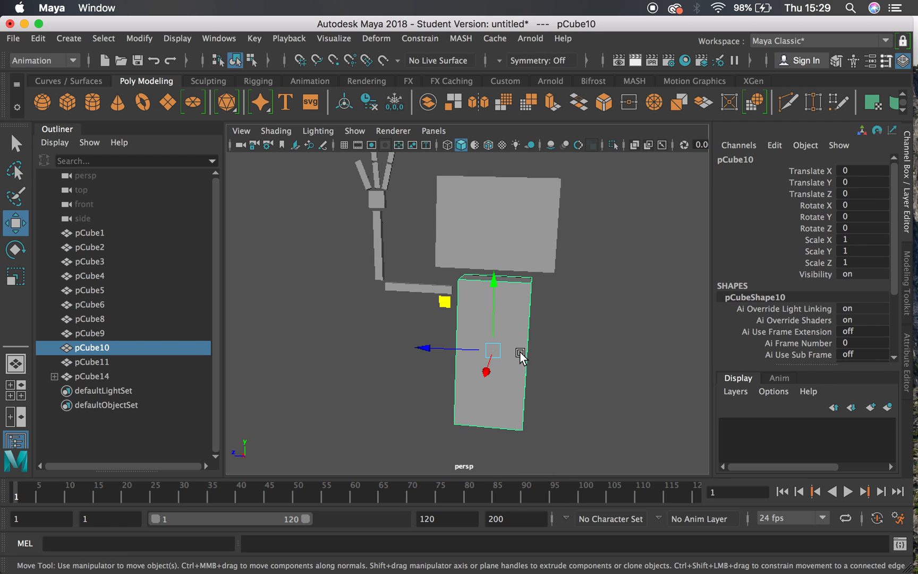
drag(409, 295, 247, 287)
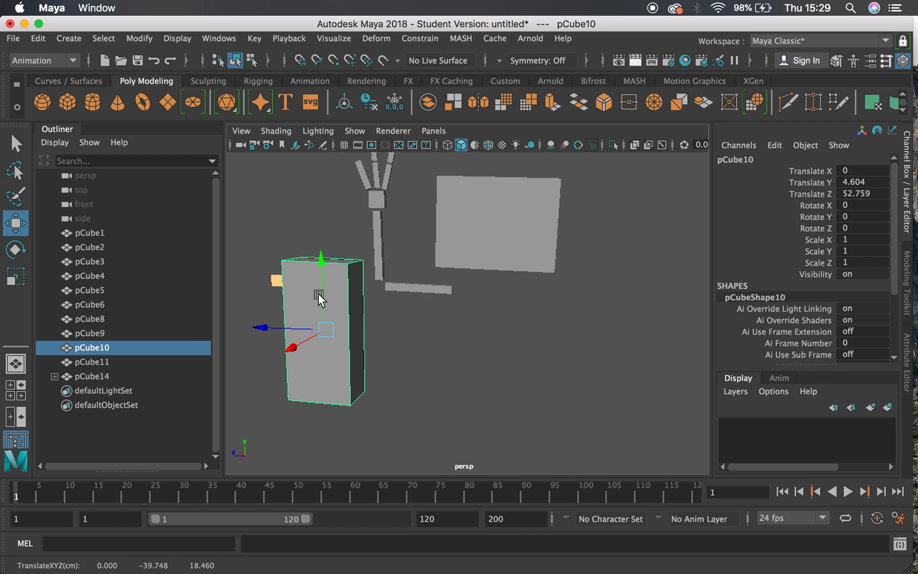
key(z)
Step: Parent the head block to the torso block
click(498, 237)
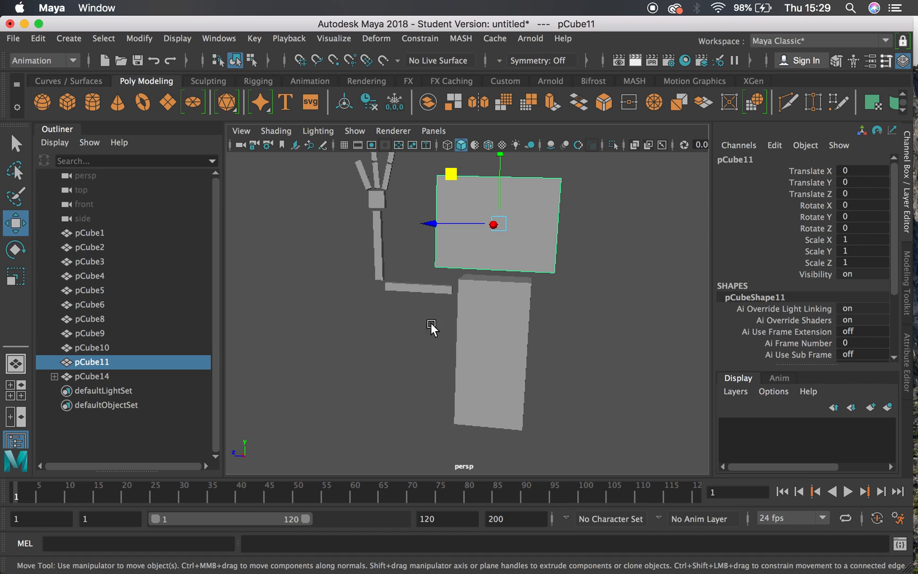
shift+click(503, 339)
key(p)
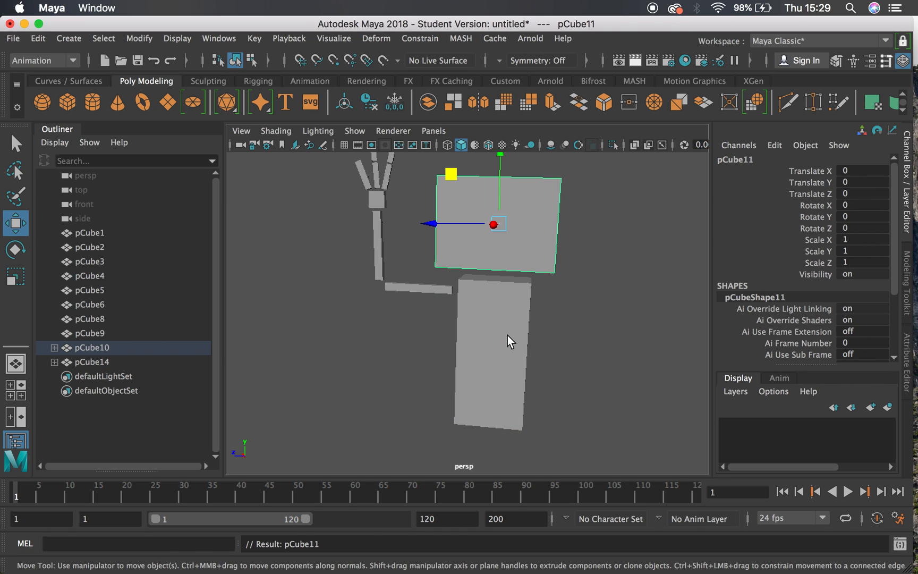
Step: Test the head's parenting by moving the torso and rotating the head alone, undoing each transformation
click(507, 335)
alt+drag(523, 383, 300, 357)
key(ctrl+z)
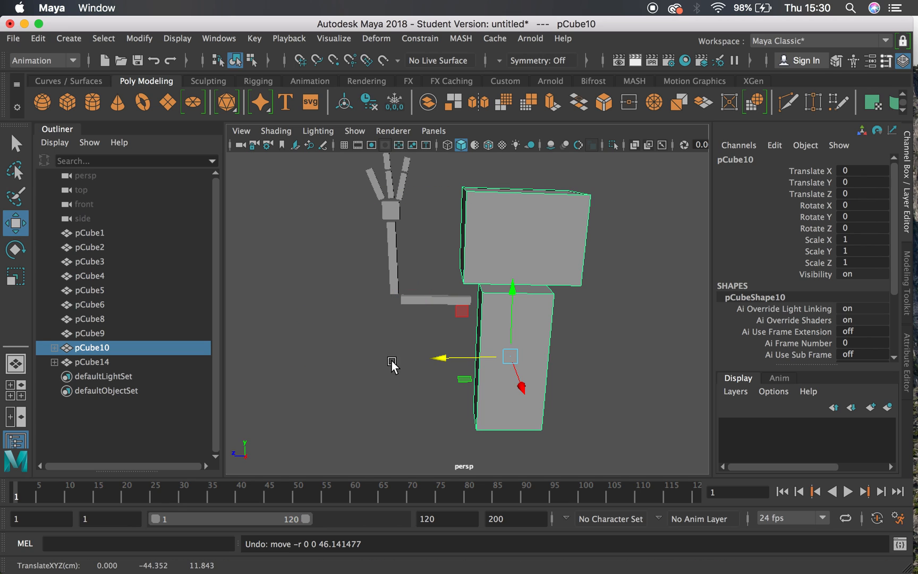
click(563, 266)
key(e)
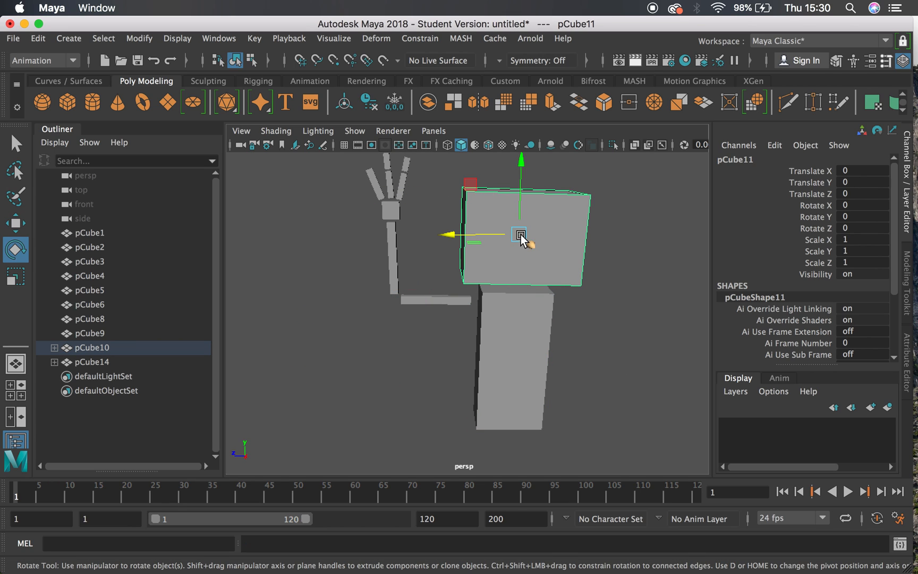
drag(494, 236, 513, 214)
key(ctrl+z)
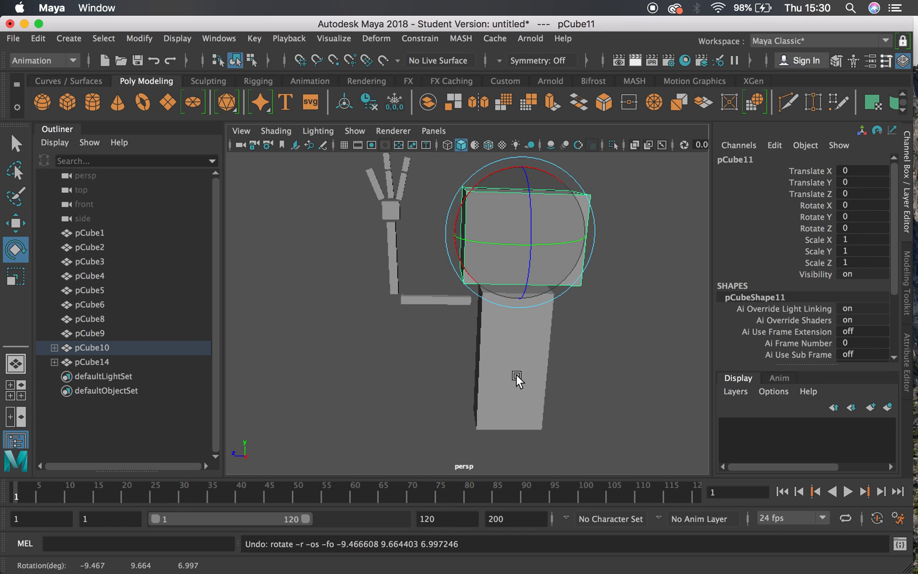
Step: Try moving the torso toward the arm and rotating the head on top of it, and undo all of these changes
click(514, 374)
key(w)
drag(466, 310, 292, 318)
click(332, 256)
key(e)
drag(334, 219, 311, 207)
key(z)
key(z)
key(z)
key(z)
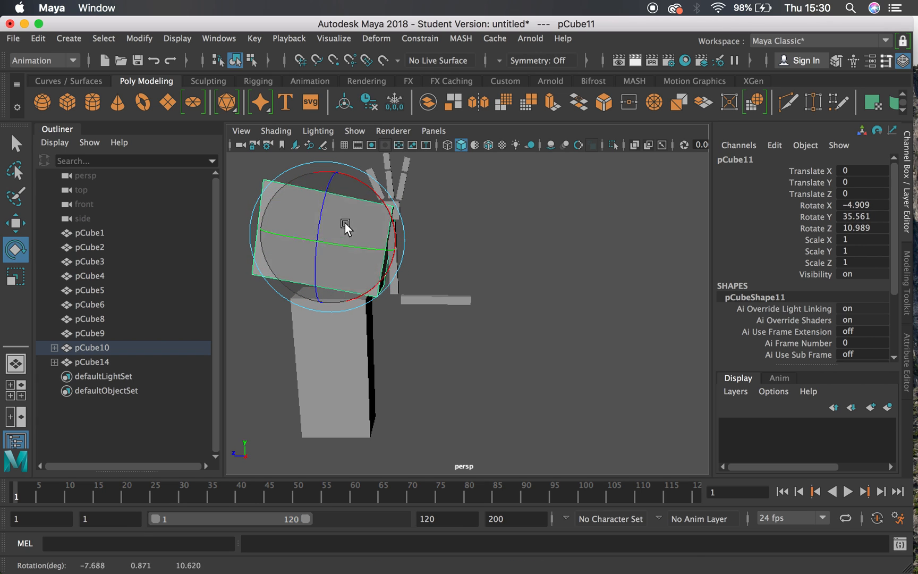
key(z)
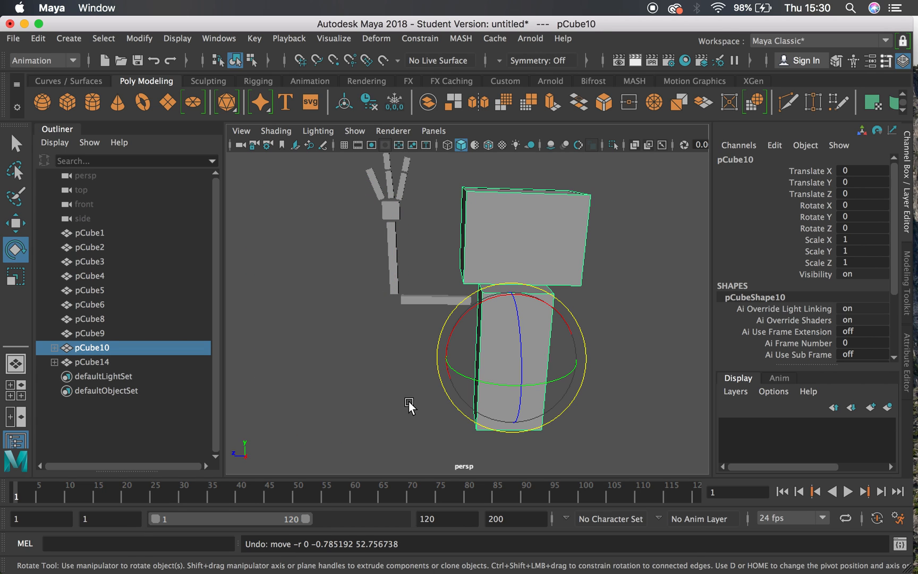
Step: Parent the horizontal upper arm to the torso and the vertical forearm to the upper arm
click(421, 299)
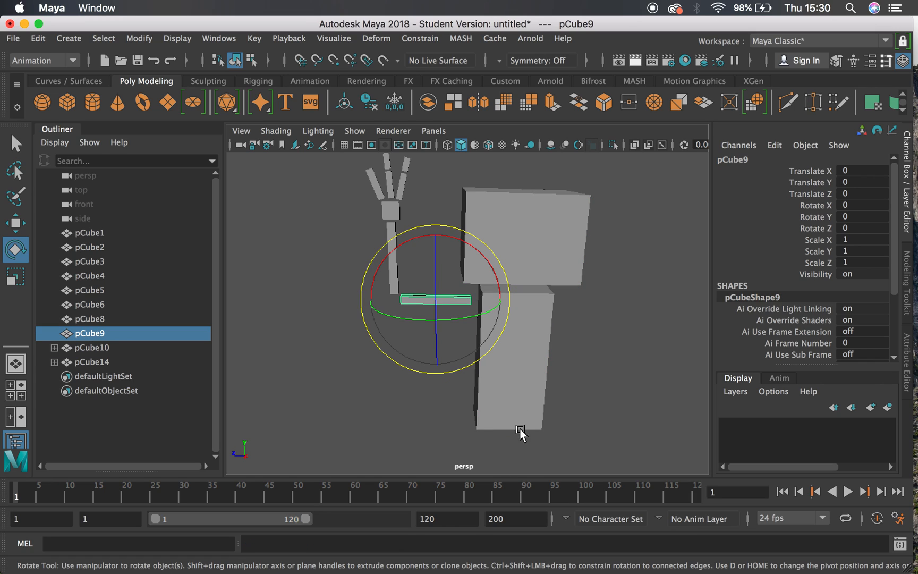
shift+click(511, 350)
key(p)
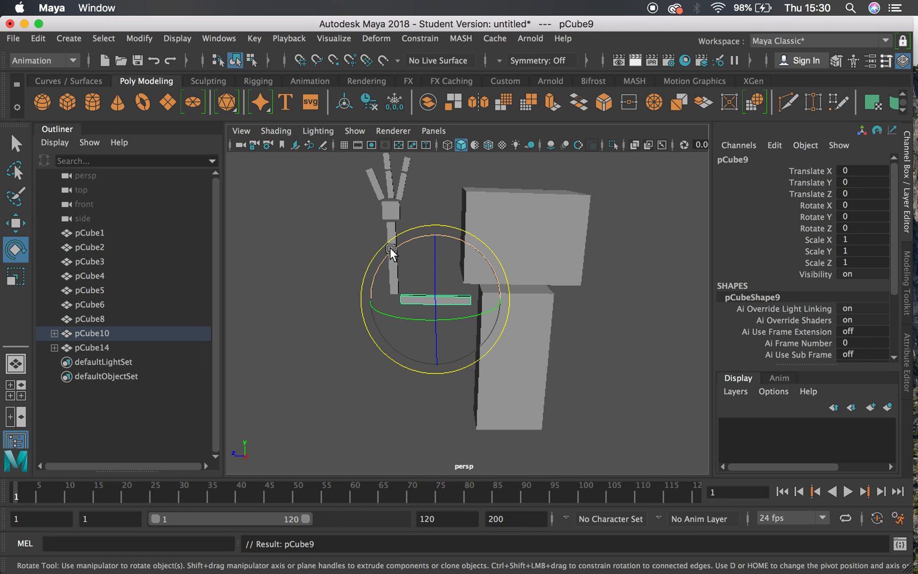
click(388, 230)
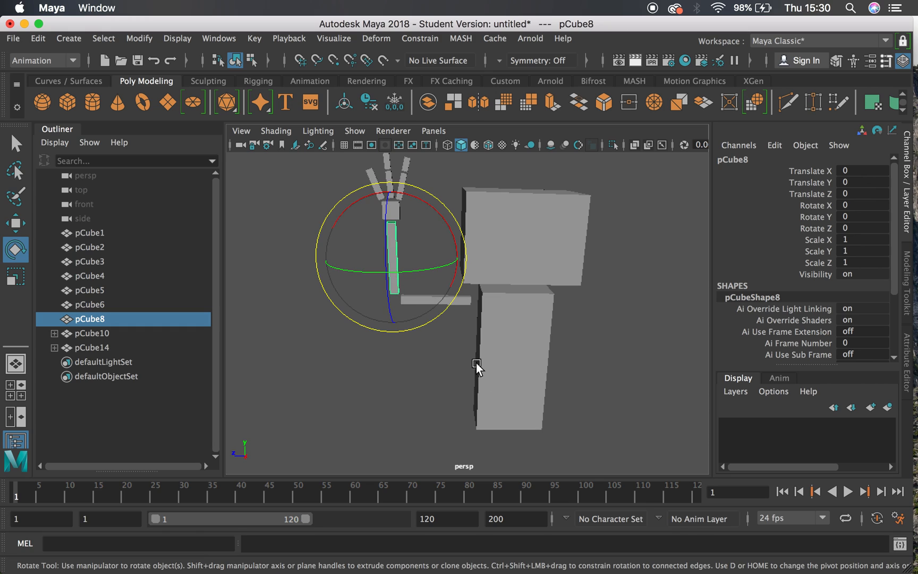
shift+click(460, 301)
key(p)
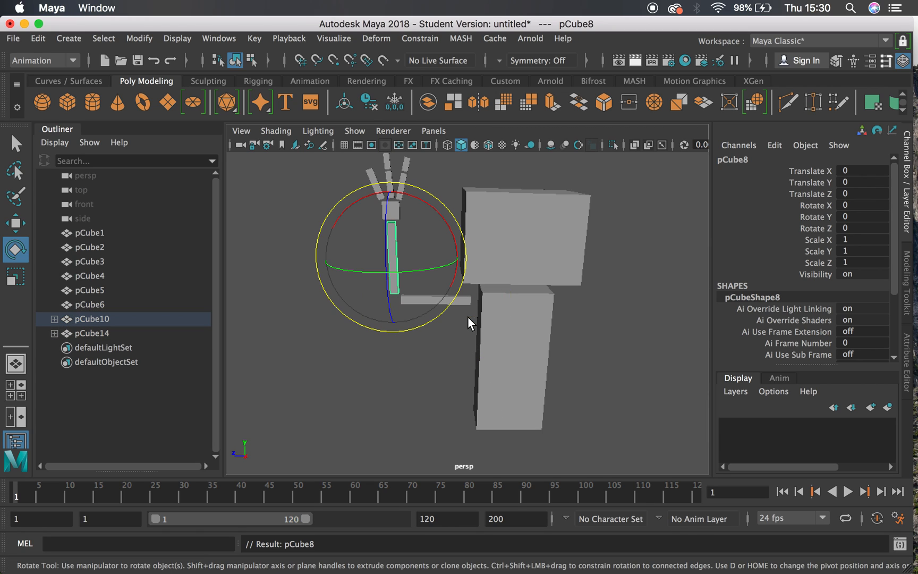
Step: Check the upper arm's hierarchy and parent the square palm block to the forearm
alt+drag(440, 327, 447, 317)
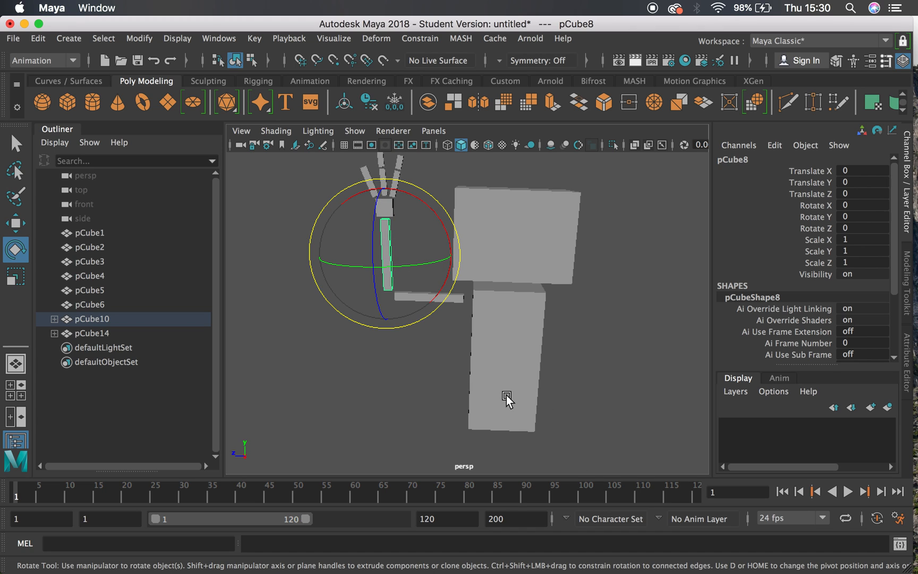
scroll(397, 309, up, 3)
alt+middle_drag(404, 303, 423, 351)
click(475, 353)
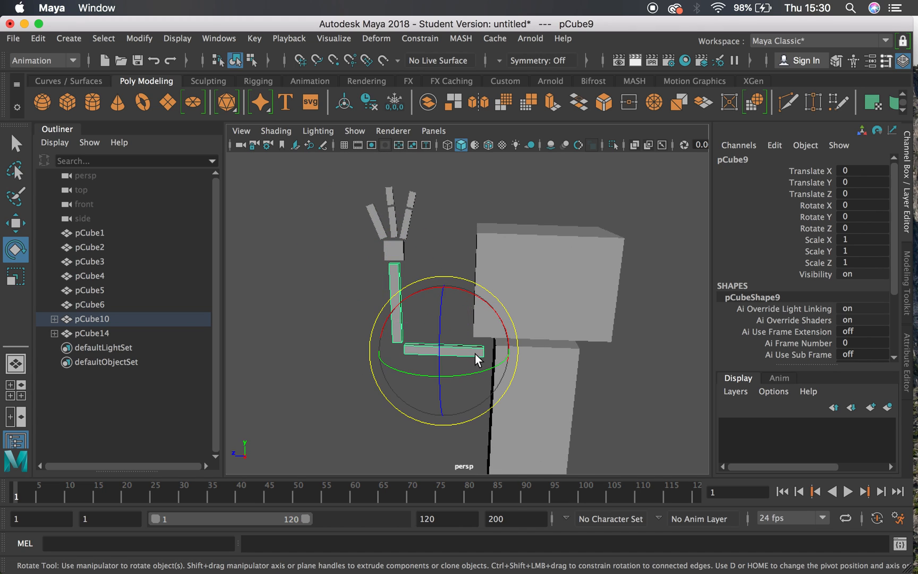
alt+right_drag(372, 240, 429, 295)
alt+middle_drag(428, 295, 443, 301)
click(419, 268)
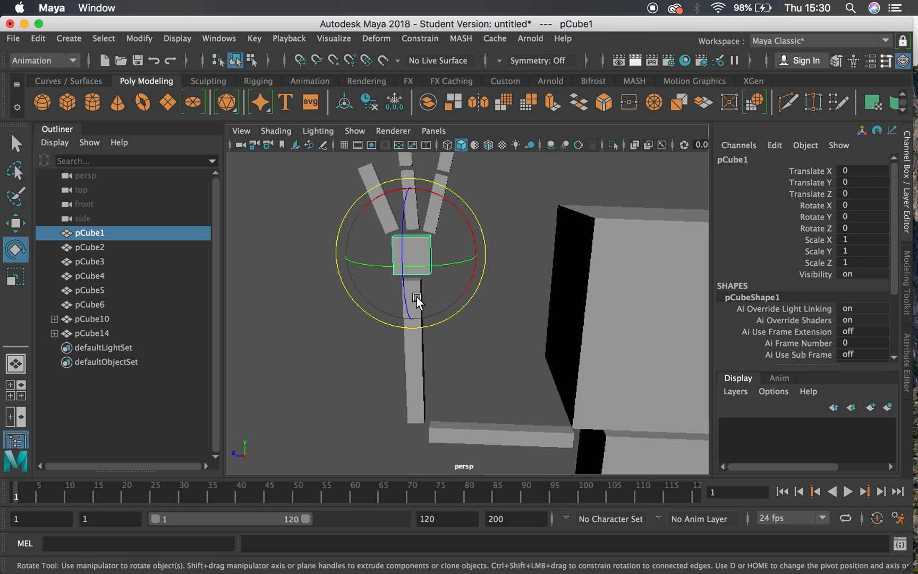
click(418, 365)
key(p)
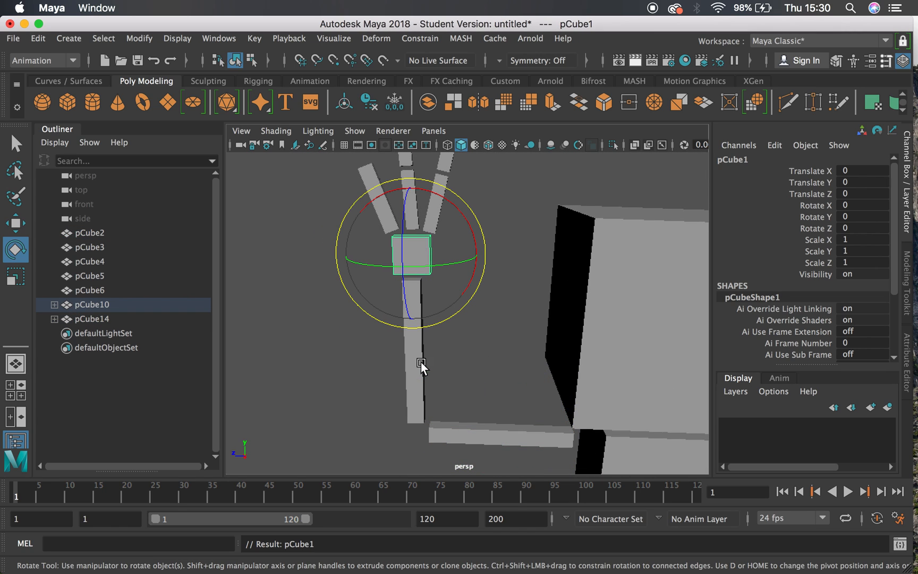
Step: Parent the lower segment of the finger nearest the head to the palm
alt+middle_drag(439, 311, 466, 288)
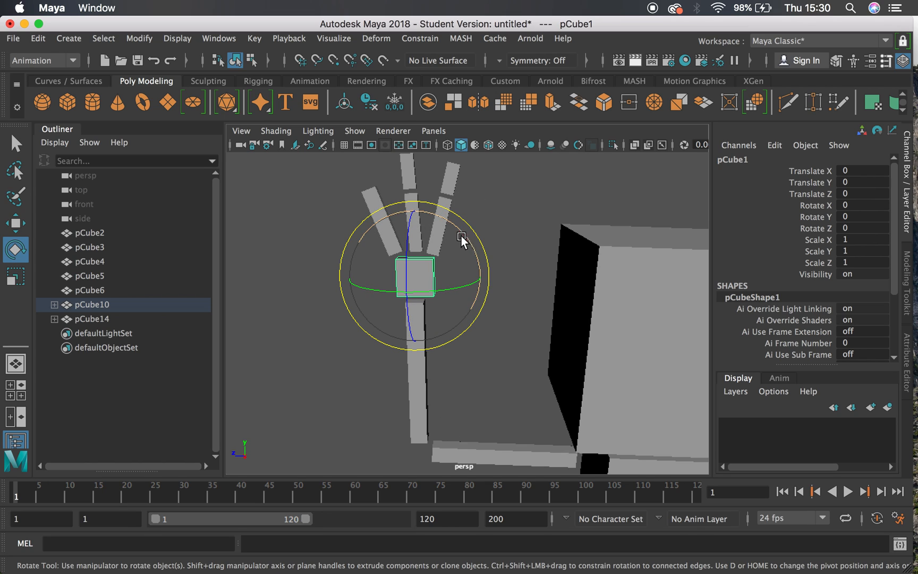
click(516, 221)
click(443, 224)
key(q)
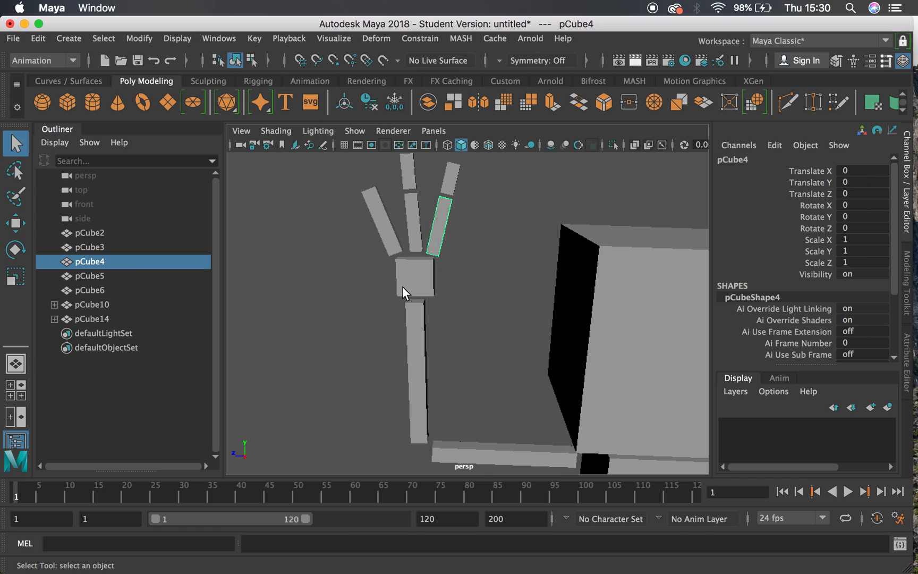
shift+click(411, 285)
key(p)
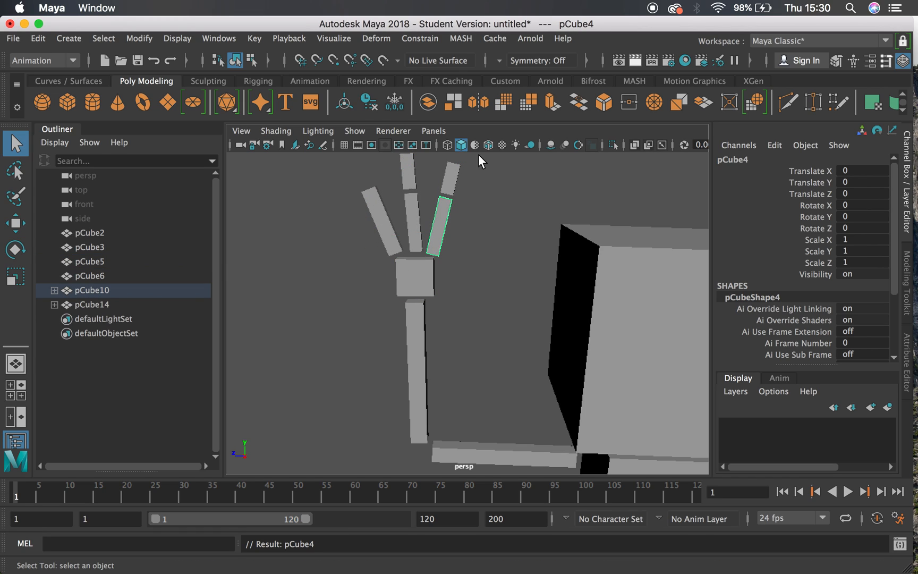
Step: Parent the fingertip segments of the two jointed fingers to their respective lower segments
click(452, 177)
shift+click(440, 222)
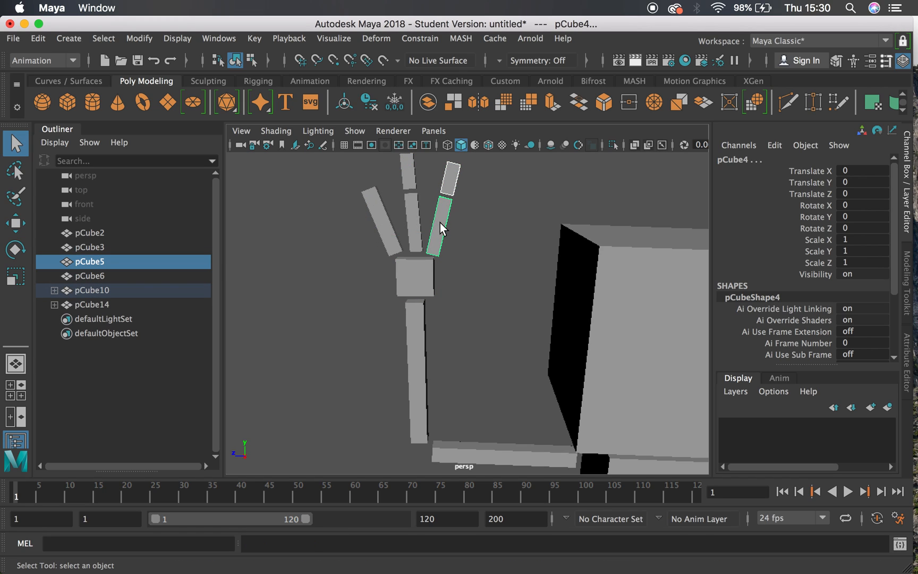
key(p)
click(410, 162)
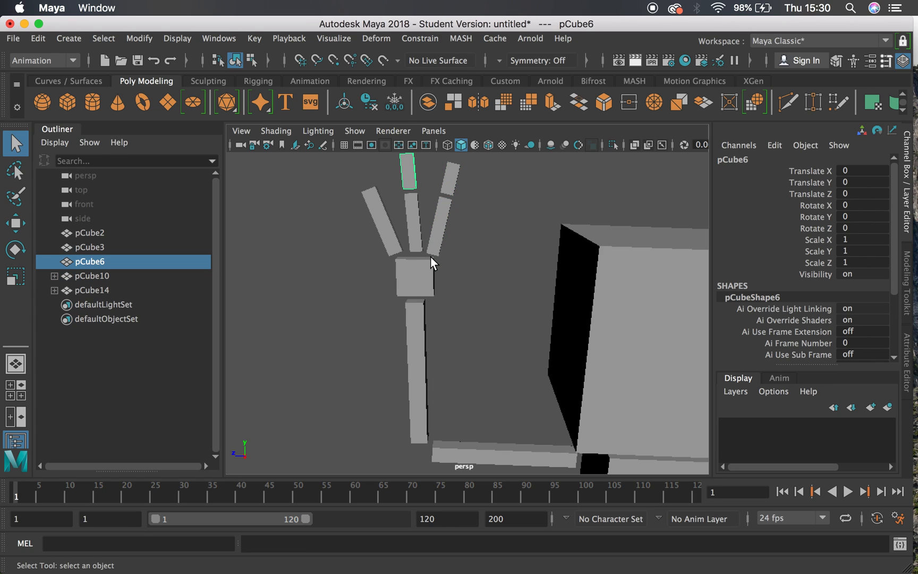
shift+click(419, 232)
key(p)
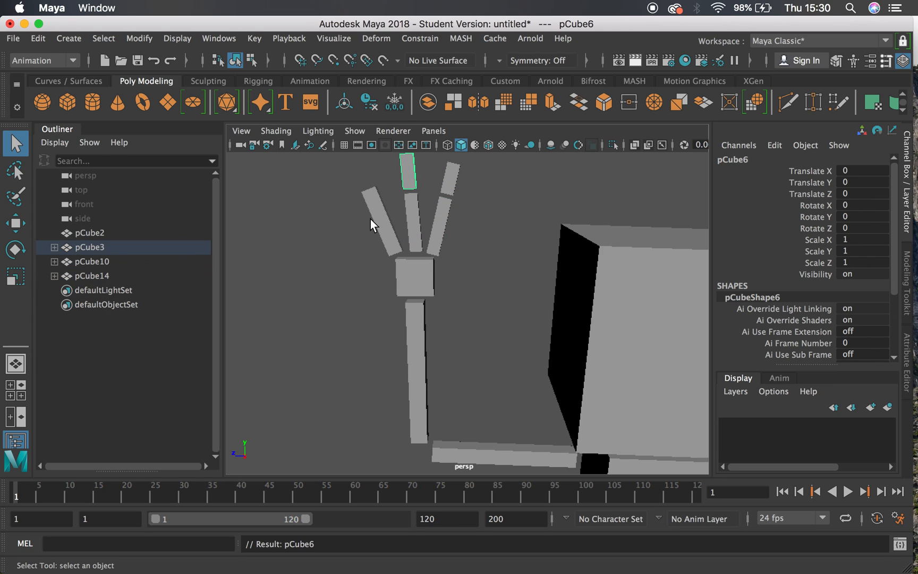
Step: Parent the single-segment thumb to the palm
click(388, 242)
shift+click(413, 276)
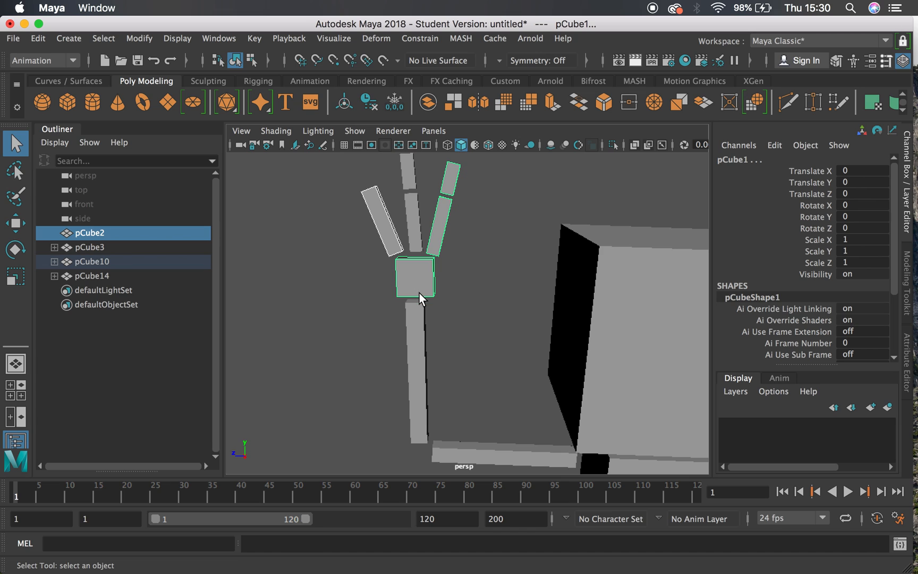
key(p)
Step: Check the torso's hierarchy and parent the middle finger's lower segment to the palm
scroll(528, 338, down, 6)
alt+middle_drag(498, 332, 430, 222)
scroll(430, 221, down, 3)
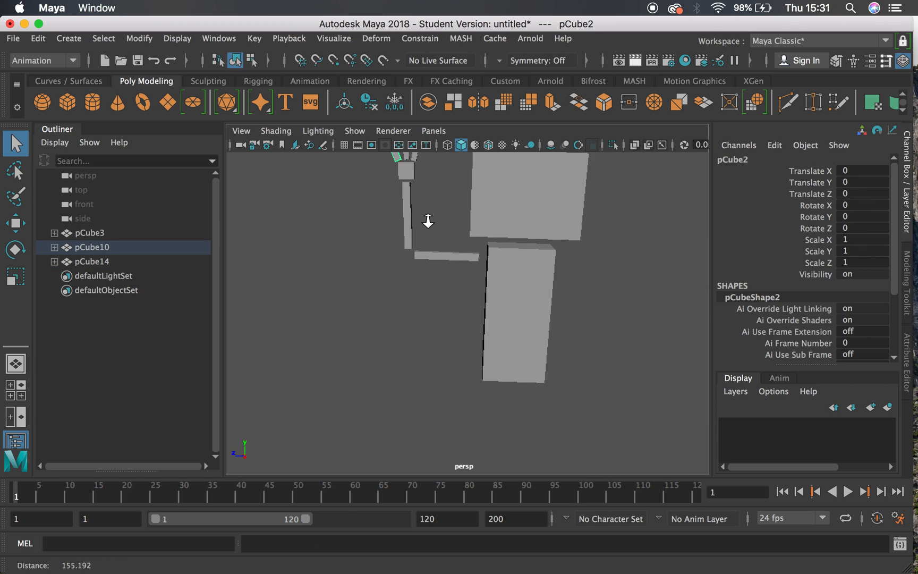
click(516, 316)
scroll(519, 307, down, 4)
alt+right_drag(519, 307, 515, 308)
alt+middle_drag(531, 317, 573, 404)
alt+right_drag(516, 351, 633, 360)
click(491, 257)
shift+click(490, 306)
key(p)
Step: Rotate the torso so that the whole parented figure tilts with it
click(533, 330)
click(491, 297)
alt+right_drag(491, 297, 417, 276)
alt+middle_drag(542, 338, 467, 235)
click(484, 316)
key(e)
drag(489, 298, 467, 277)
Step: Try rotating the upper arm about its centre pivot and undo the recent rotations
key(q)
click(442, 260)
key(e)
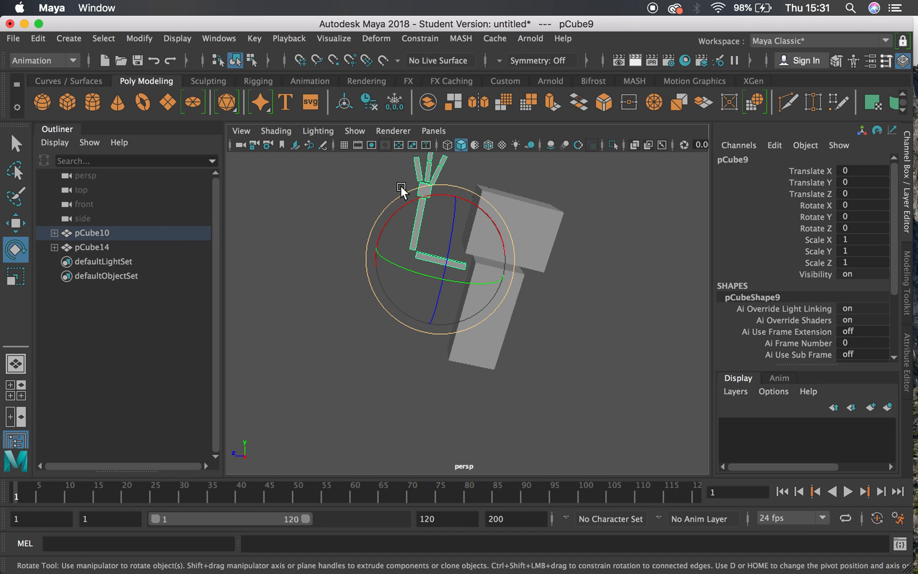
drag(402, 199, 347, 275)
key(z)
key(z)
key(z)
key(z)
Step: Move the upper arm's pivot point to its shoulder end beside the torso
alt+right_drag(372, 275, 445, 266)
alt+middle_drag(417, 264, 444, 327)
click(428, 309)
alt+drag(428, 309, 432, 330)
key(w)
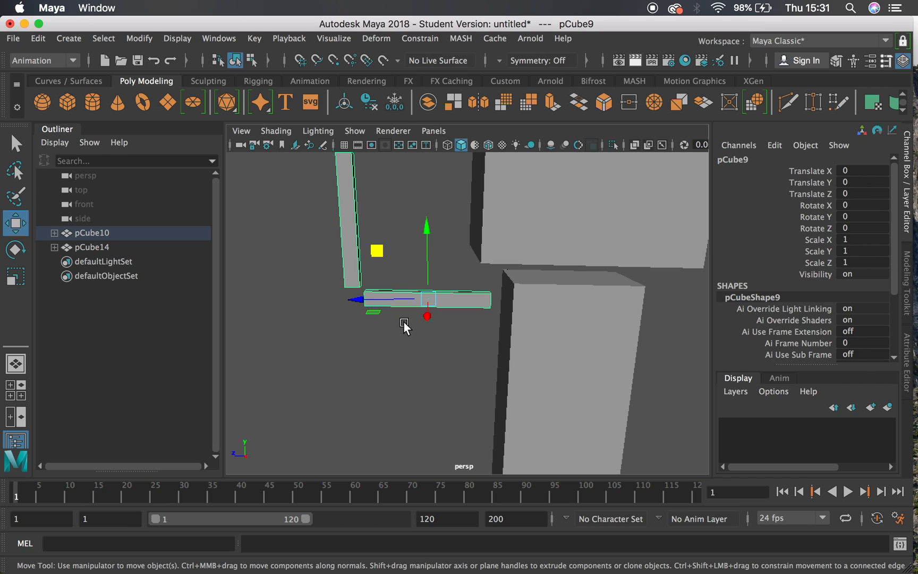
key(d)
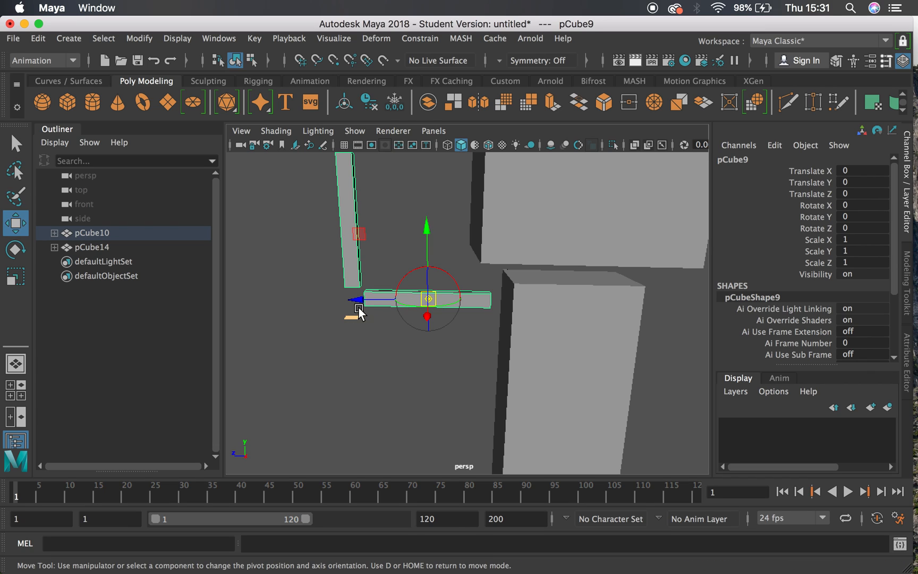
drag(358, 309, 420, 314)
key(d)
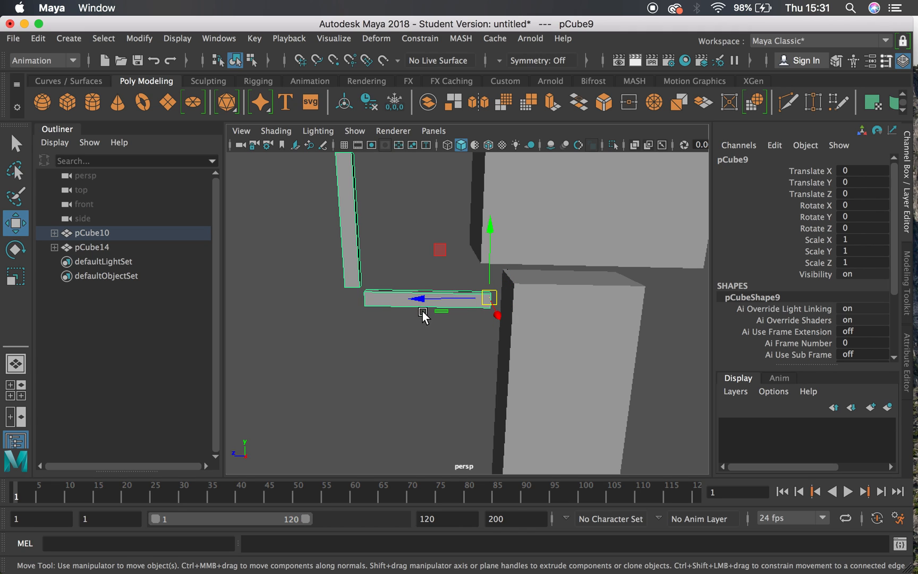
Step: Test-rotate the whole arm about its shoulder pivot and undo the rotation
alt+right_drag(509, 323, 451, 308)
key(e)
drag(447, 259, 399, 268)
key(z)
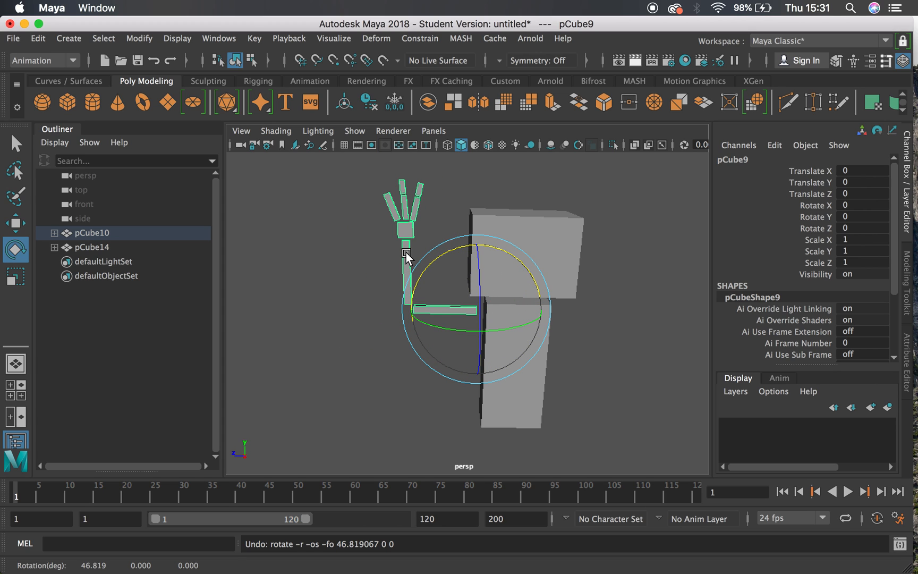
Step: Move the forearm's pivot point down to its elbow end
click(406, 252)
alt+right_drag(400, 290, 423, 290)
alt+middle_drag(409, 261, 446, 282)
alt+right_drag(447, 282, 524, 303)
alt+middle_drag(460, 215, 511, 280)
mouse_move(511, 280)
alt+right_down()
mouse_move(476, 267)
mouse_move(521, 286)
alt+right_up()
alt+middle_drag(521, 287, 546, 267)
alt+drag(546, 267, 533, 268)
alt+right_drag(552, 239, 538, 234)
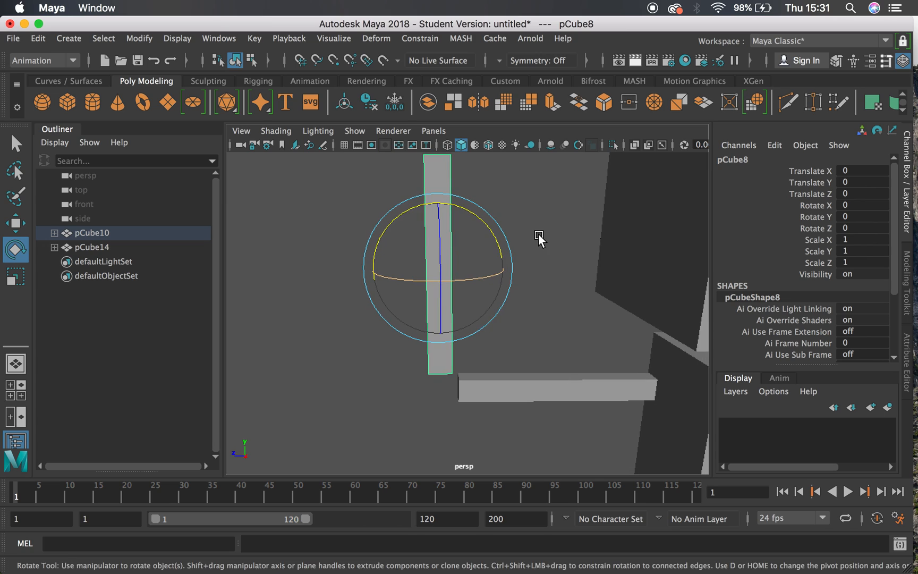
key(w)
key(d)
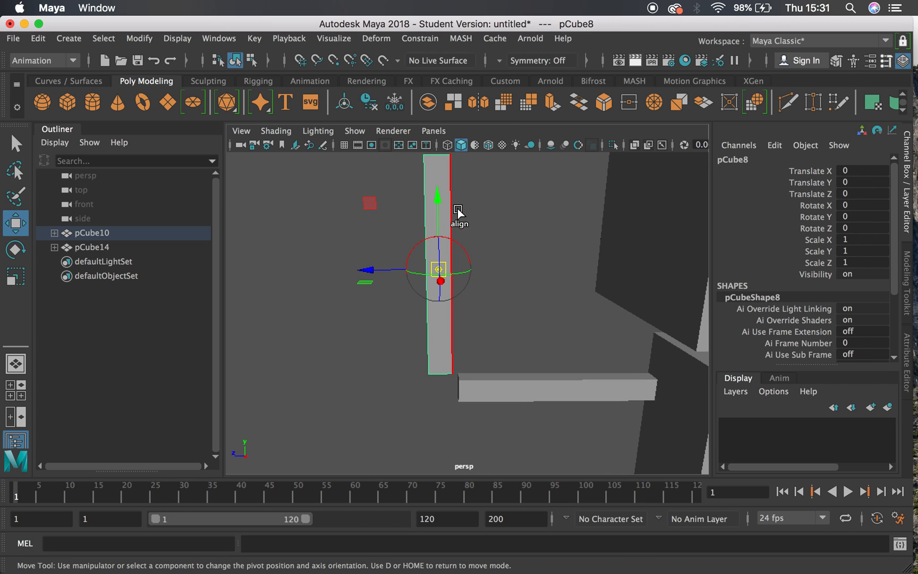
drag(442, 201, 444, 314)
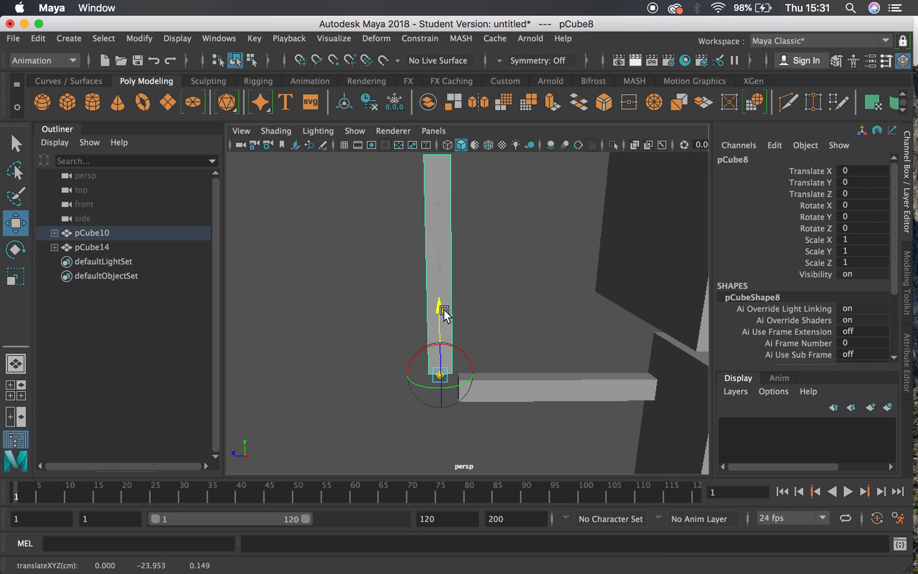
Step: Try rotating the palm about a pivot placed far outside the arm, and undo both the rotation and the pivot move
alt+right_drag(523, 293, 471, 263)
alt+middle_drag(471, 262, 445, 308)
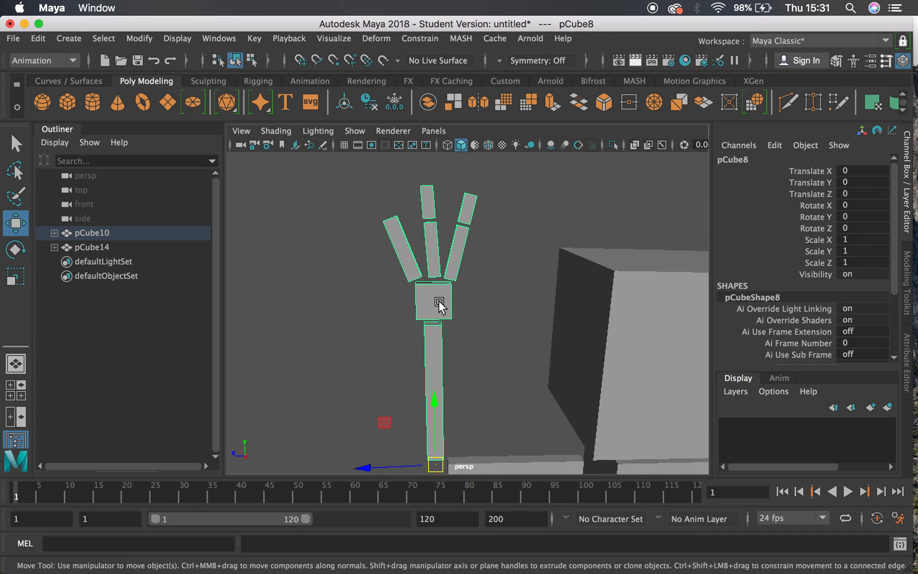
click(440, 300)
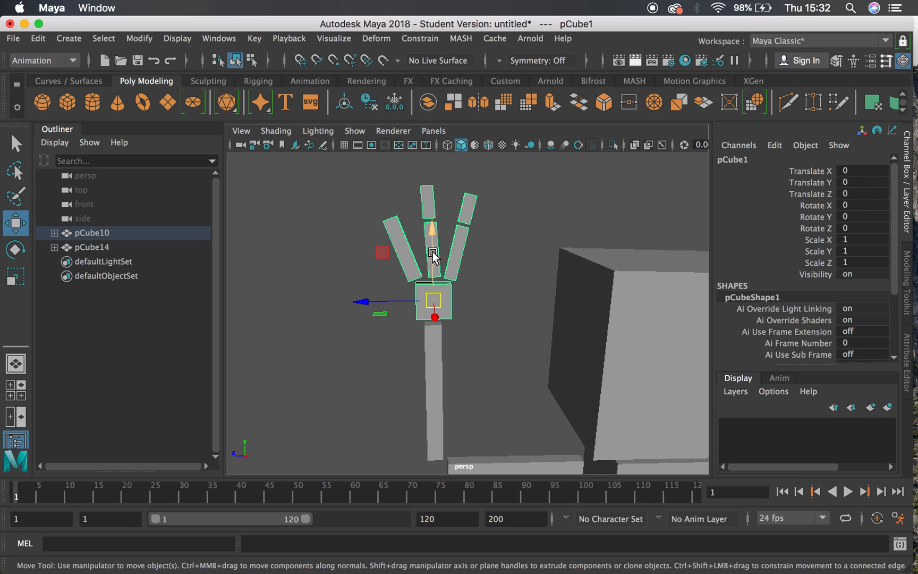
key(d)
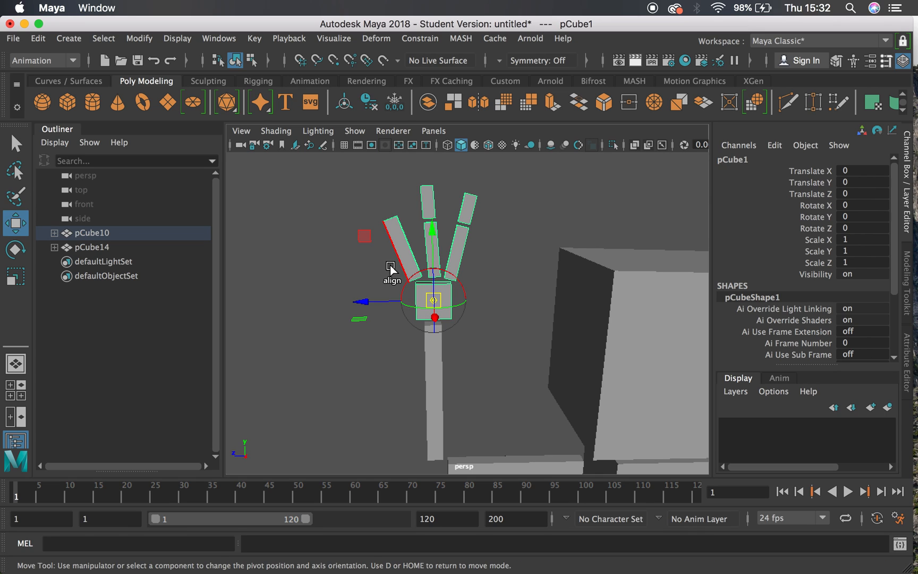
drag(370, 236, 232, 312)
key(e)
drag(320, 315, 282, 310)
key(z)
key(z)
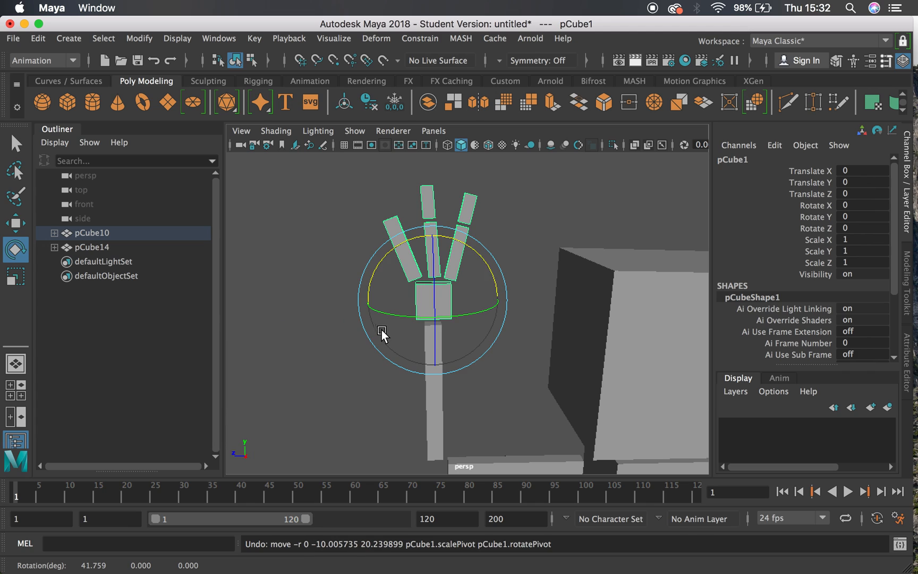
Step: Move the palm's pivot point down to the wrist
key(w)
key(d)
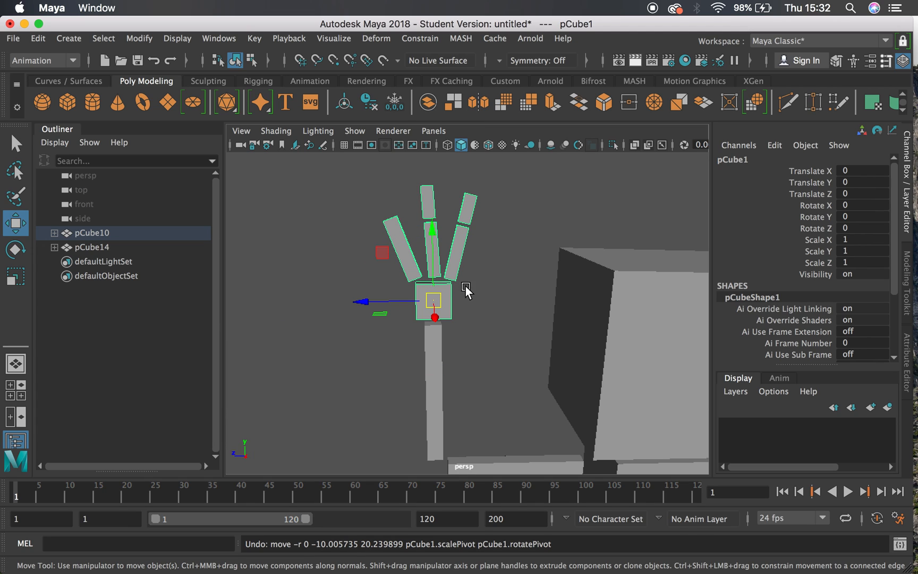
drag(435, 225, 434, 245)
key(d)
Step: Move the pivots of both segments of the finger nearest the head to each segment's lower end
click(456, 253)
key(d)
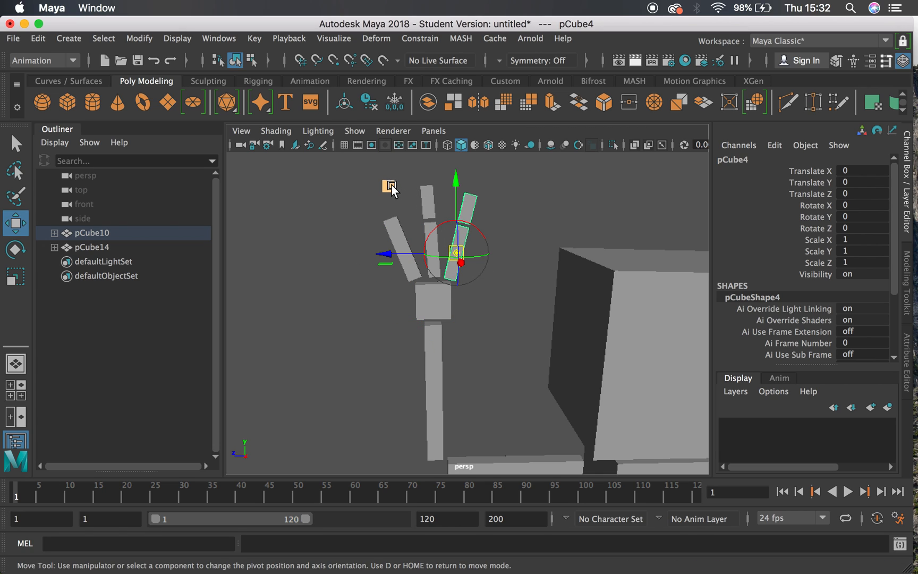
drag(384, 185, 378, 211)
key(d)
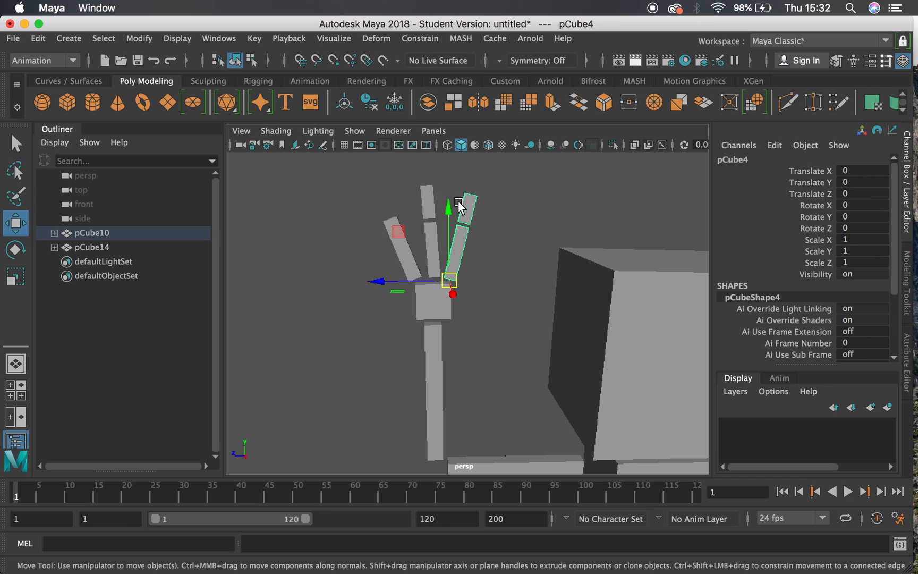
click(468, 208)
key(d)
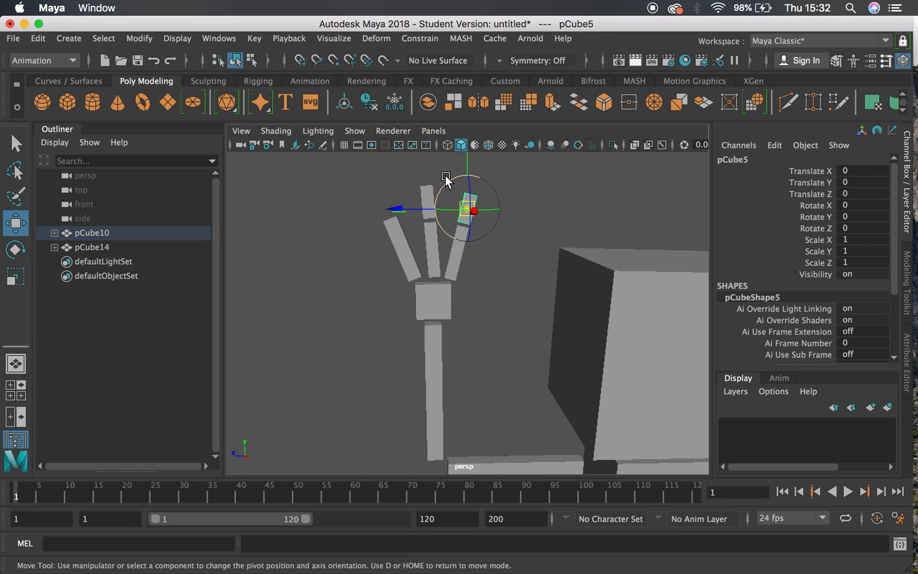
drag(471, 156, 470, 173)
drag(402, 226, 398, 225)
Step: Move the pivots of the middle fingertip and the thumb to their lower ends
click(429, 202)
key(d)
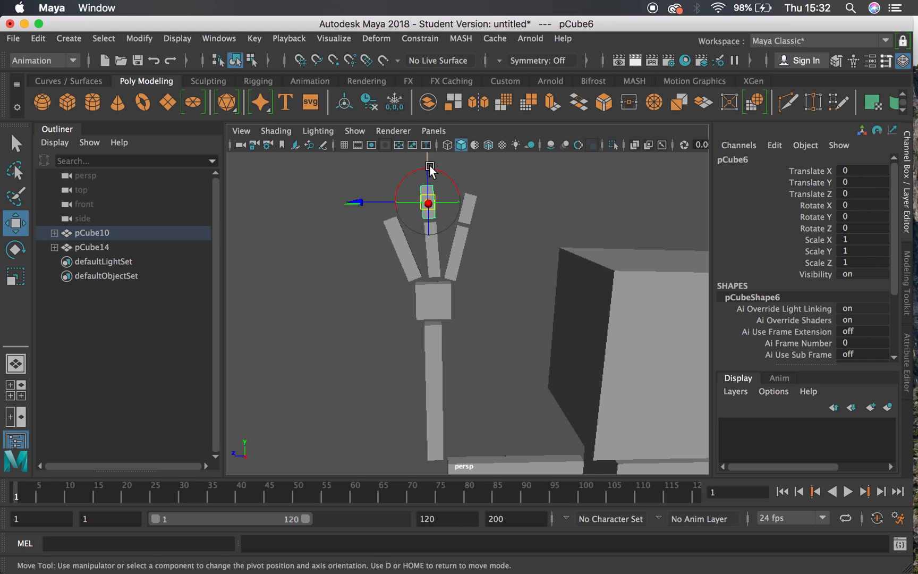
drag(433, 160, 427, 167)
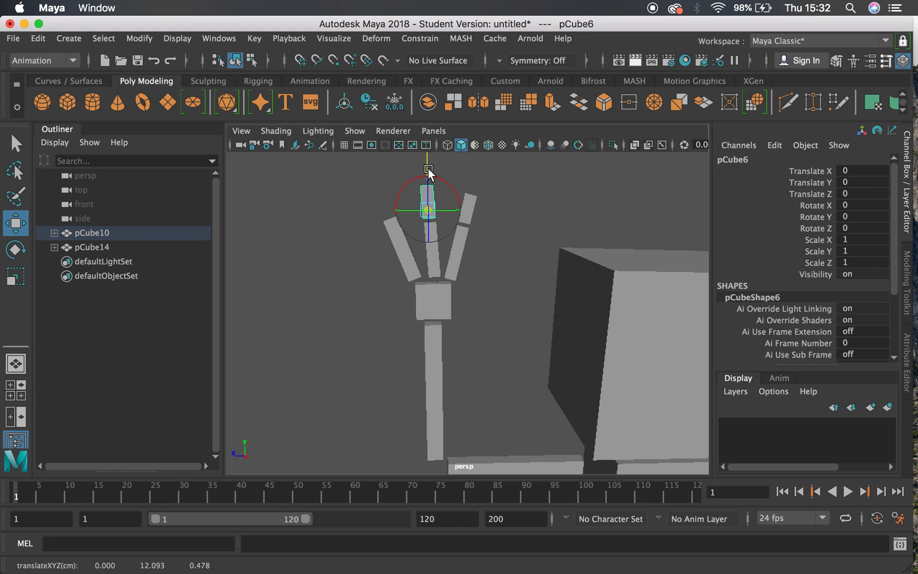
click(406, 268)
key(d)
drag(338, 185, 357, 215)
Step: Move the head's pivot point down to the neck, where it meets the torso
click(613, 342)
alt+right_drag(613, 342, 561, 318)
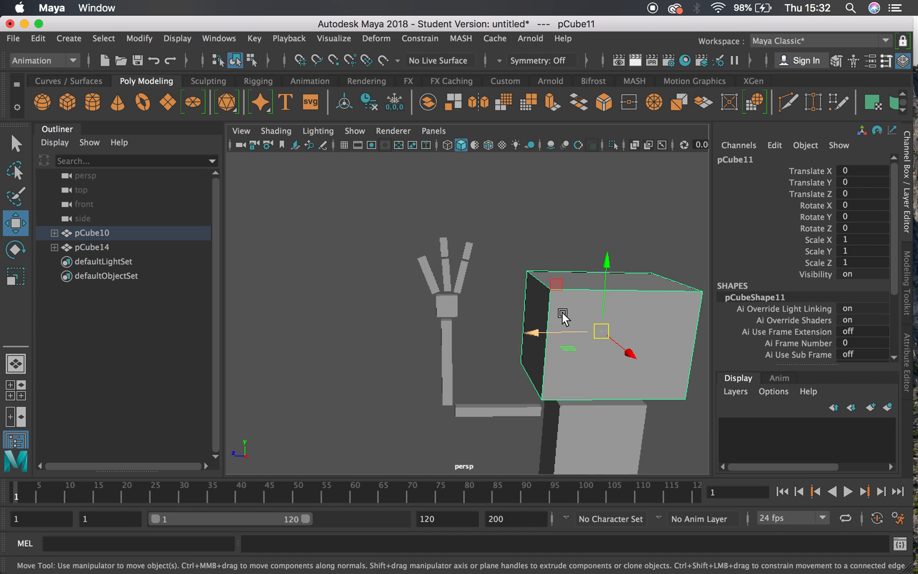
alt+middle_drag(553, 372, 498, 293)
alt+drag(498, 294, 593, 230)
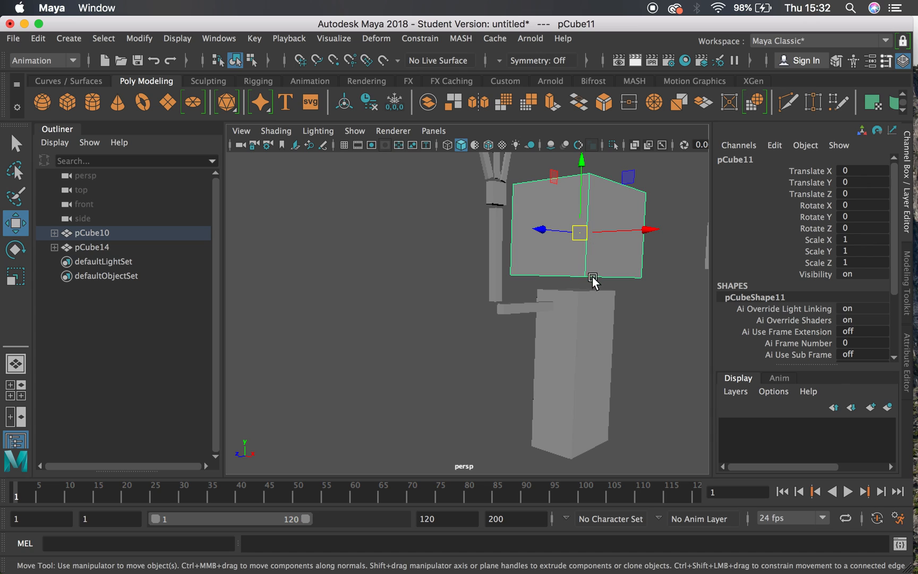
key(d)
drag(582, 173, 589, 215)
key(d)
Step: Test-rotate the head about its neck pivot and undo the rotation
alt+drag(644, 322, 590, 319)
alt+right_drag(590, 319, 634, 336)
alt+middle_drag(625, 326, 567, 313)
key(e)
alt+right_drag(566, 263, 524, 282)
drag(516, 273, 494, 281)
key(z)
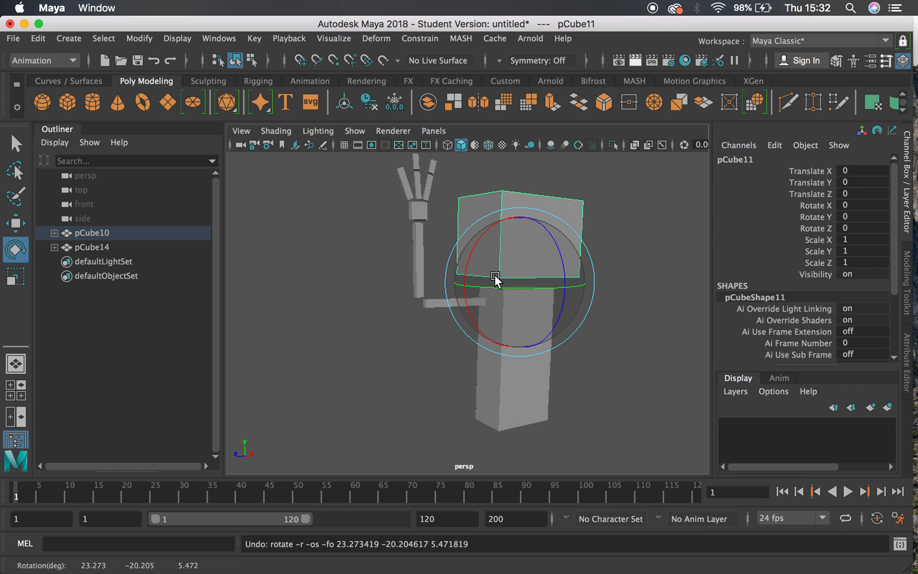
Step: Test-rotate the torso and parts of the arm, undoing the rotations
click(527, 376)
alt+drag(607, 345, 412, 335)
key(z)
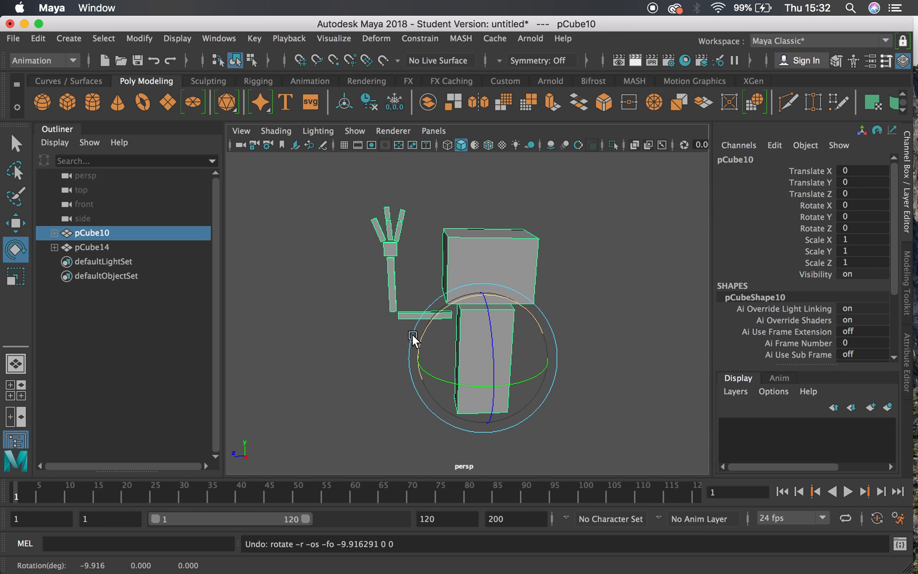
drag(364, 258, 410, 287)
drag(423, 329, 426, 339)
click(352, 246)
drag(436, 209, 409, 244)
key(z)
Step: Select every part of the figure and create a character set named RobotBoxDude_CS from them
alt+drag(480, 328, 470, 343)
drag(552, 414, 330, 203)
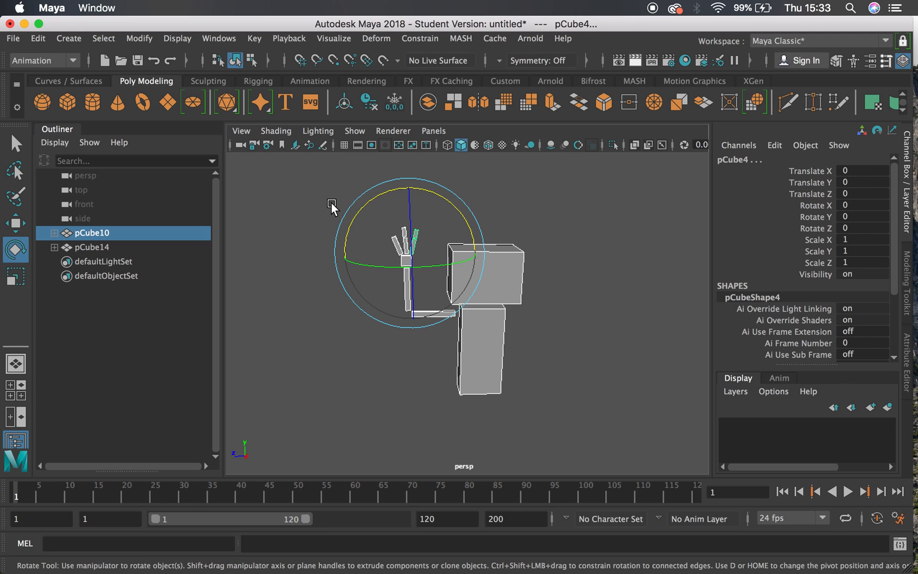
click(255, 39)
click(219, 38)
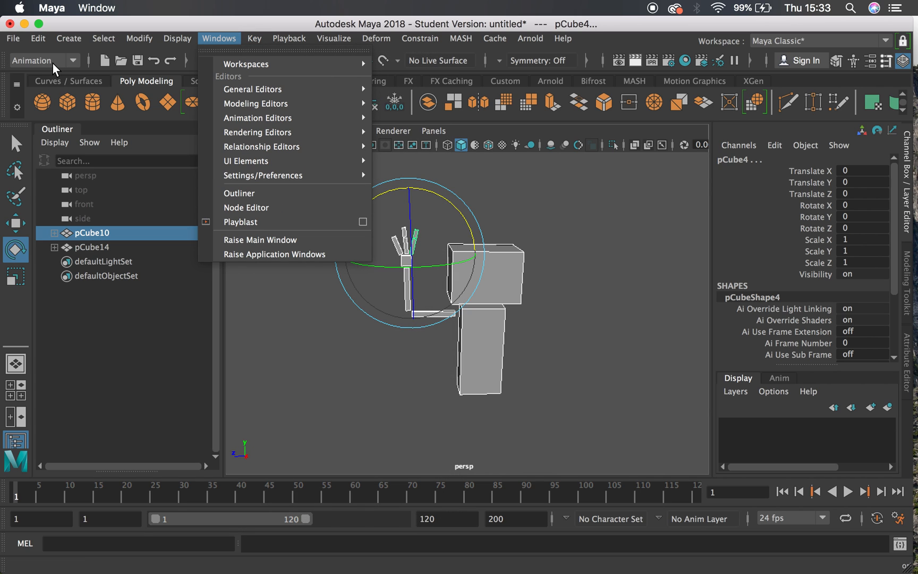
click(255, 39)
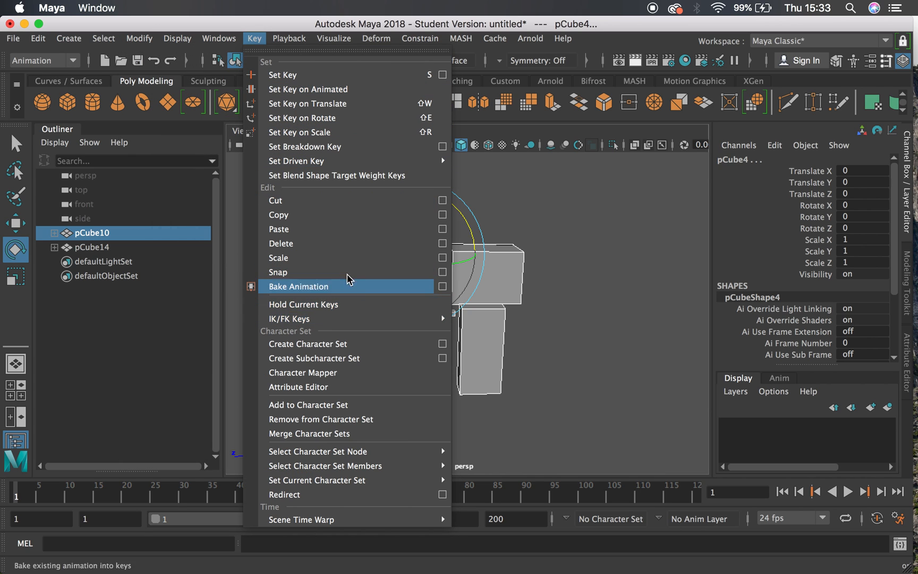
click(445, 344)
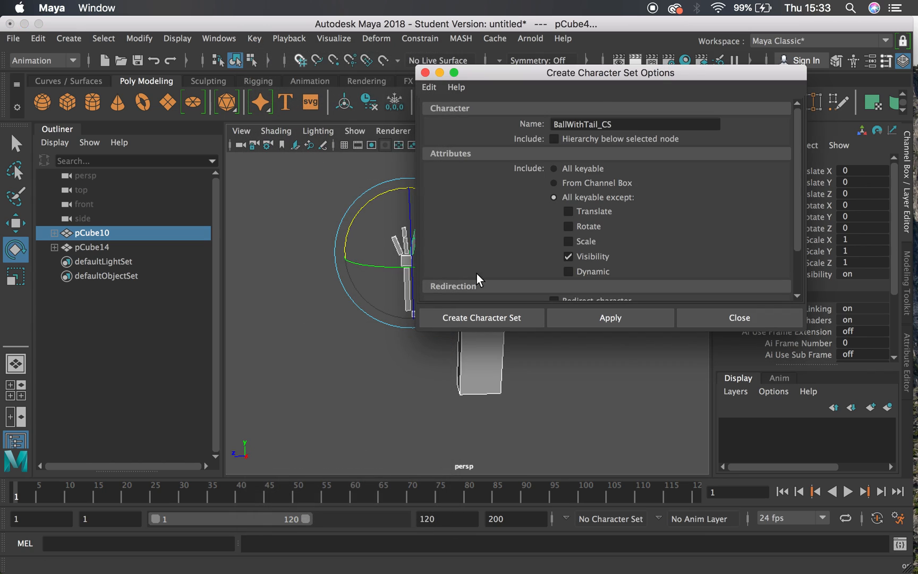
double_click(631, 121)
text(RobotBoxDude)
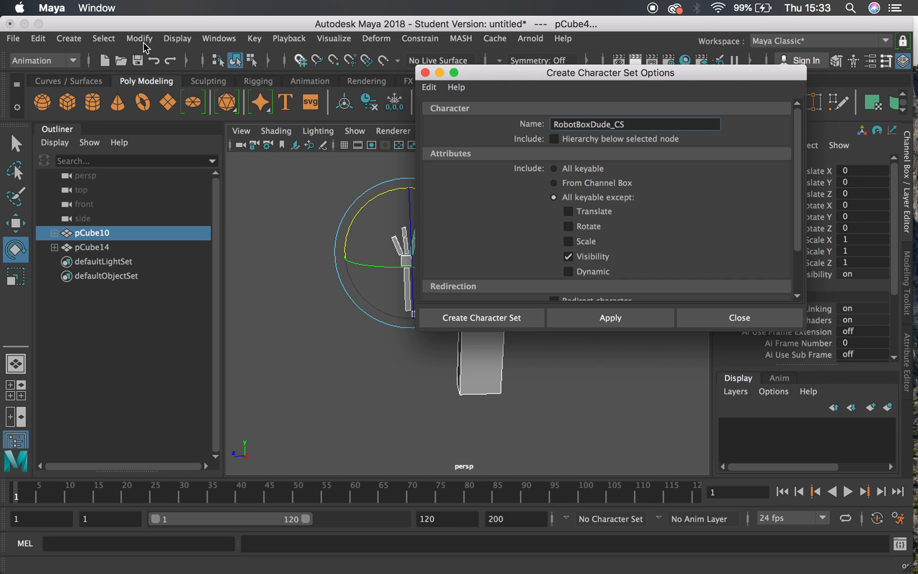
click(464, 315)
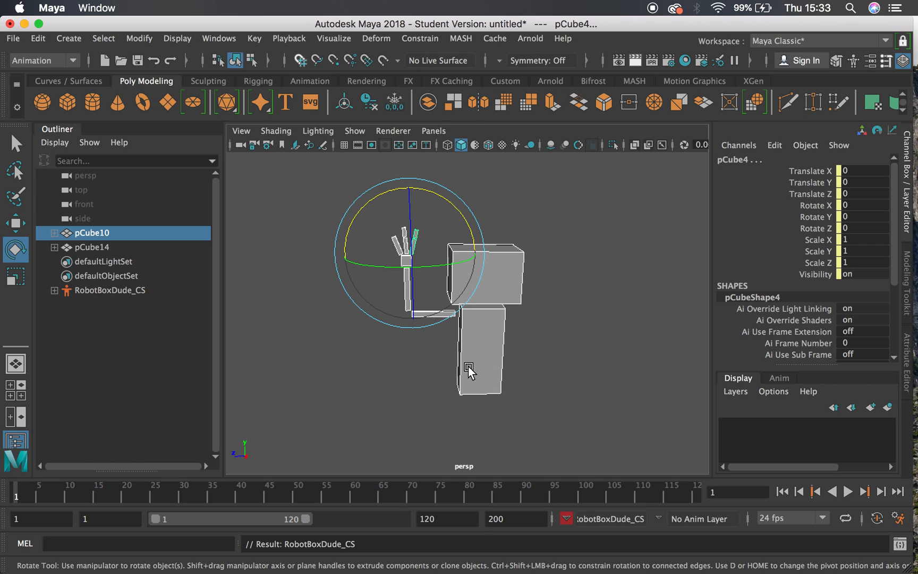
Step: Duplicate the head and move the copy straight up above the figure
click(490, 350)
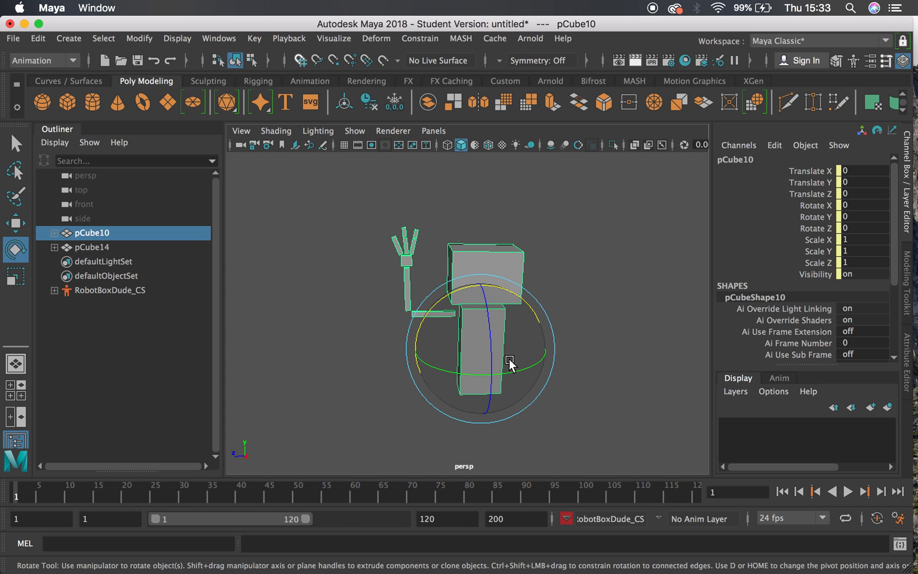
alt+drag(543, 353, 453, 256)
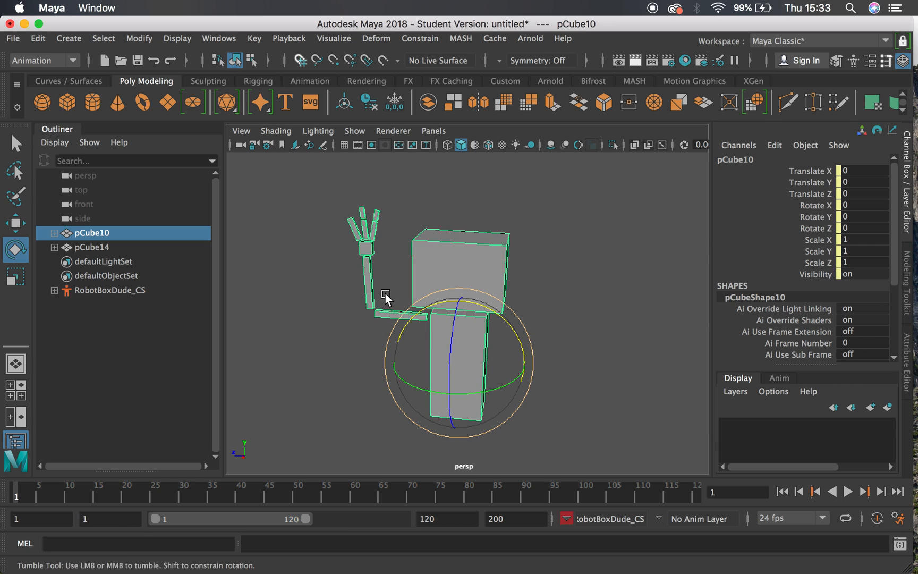
alt+drag(385, 291, 415, 279)
click(512, 295)
alt+drag(521, 294, 460, 266)
key(ctrl+d)
key(w)
drag(478, 232, 474, 176)
Step: Stretch the head copy by pulling its upper vertices on the arm side outward, and return to object selection
key(q)
right_drag(463, 163, 375, 169)
drag(416, 170, 473, 207)
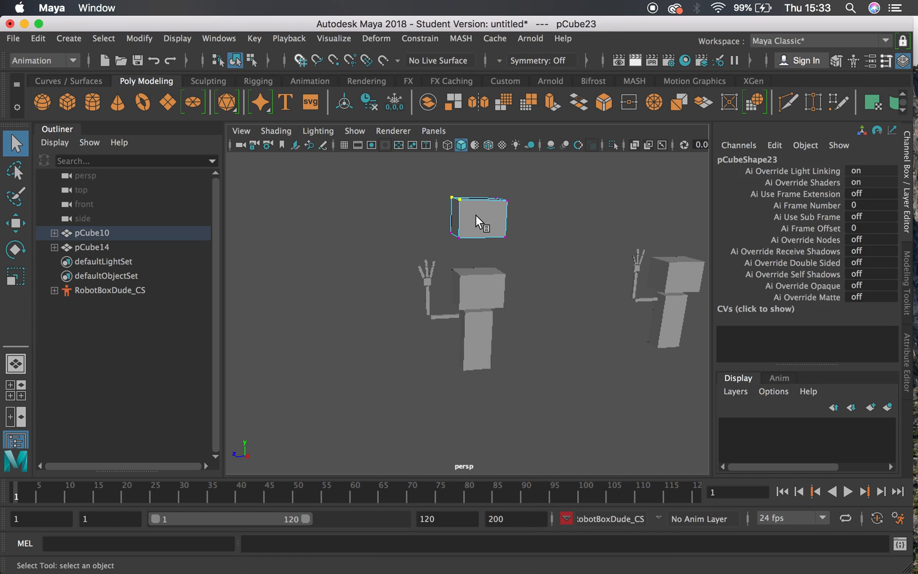
key(w)
drag(394, 198, 317, 206)
click(547, 258)
click(236, 61)
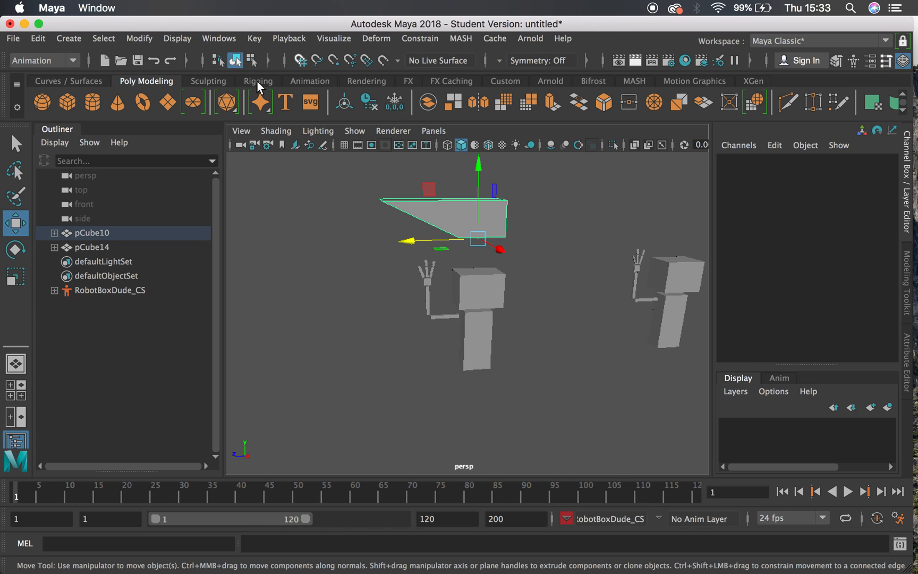
Step: Create a blend shape with the stretched copy as the target and the original head as the base
shift+click(494, 297)
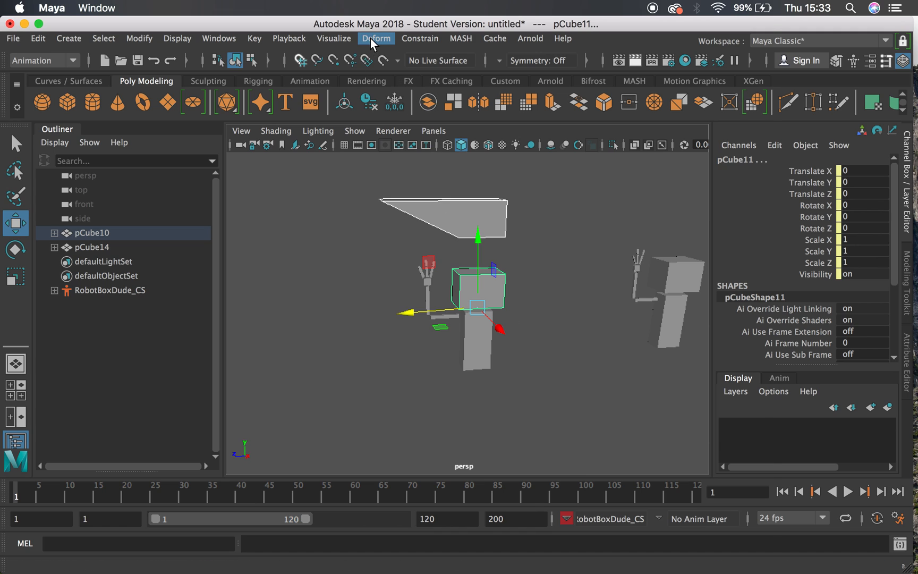
click(371, 39)
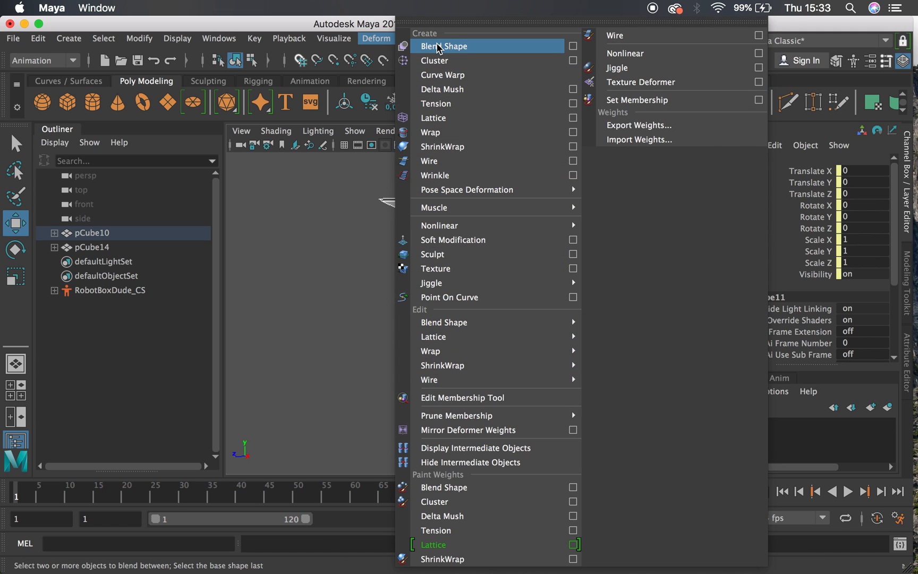
click(438, 47)
click(557, 303)
click(498, 282)
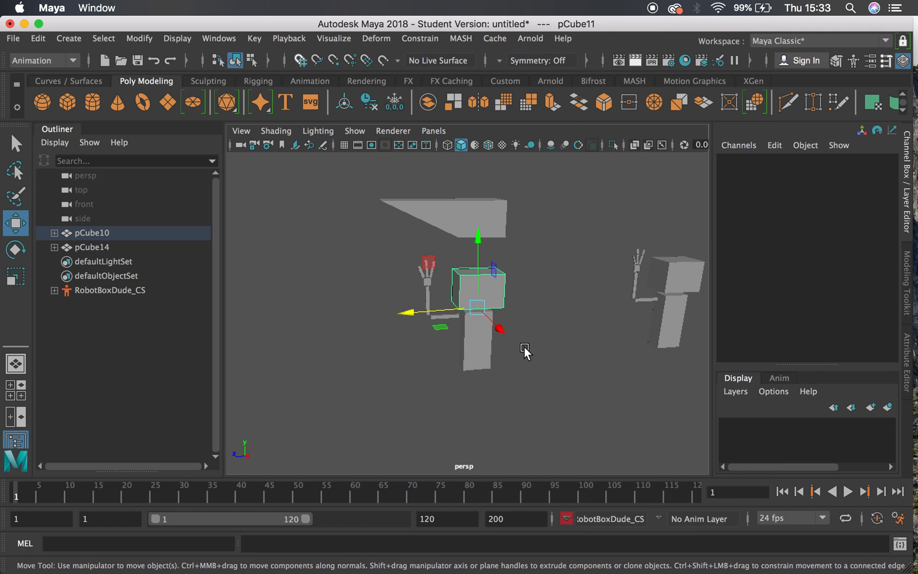
Step: Set the pCube23 weight of the original head's blendShape1 to 1
scroll(853, 340, down, 5)
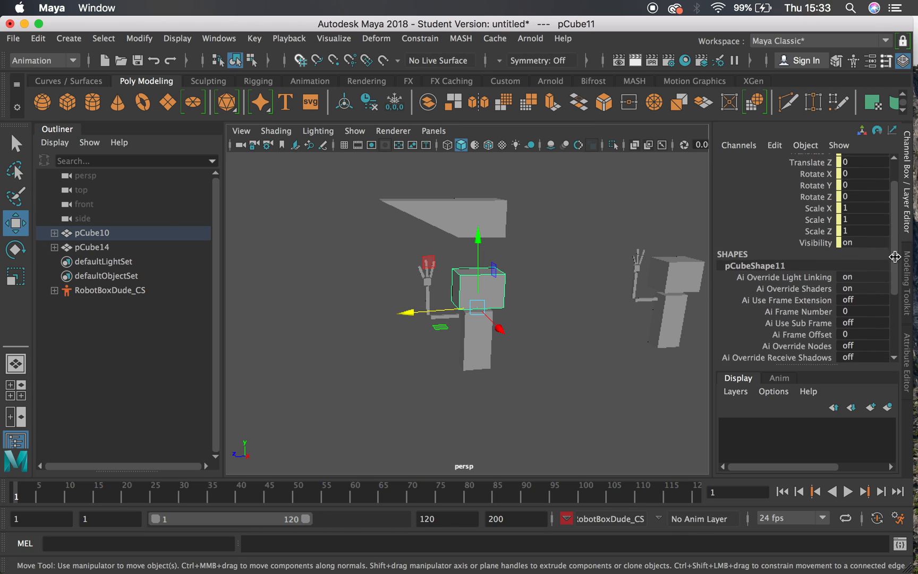
click(771, 353)
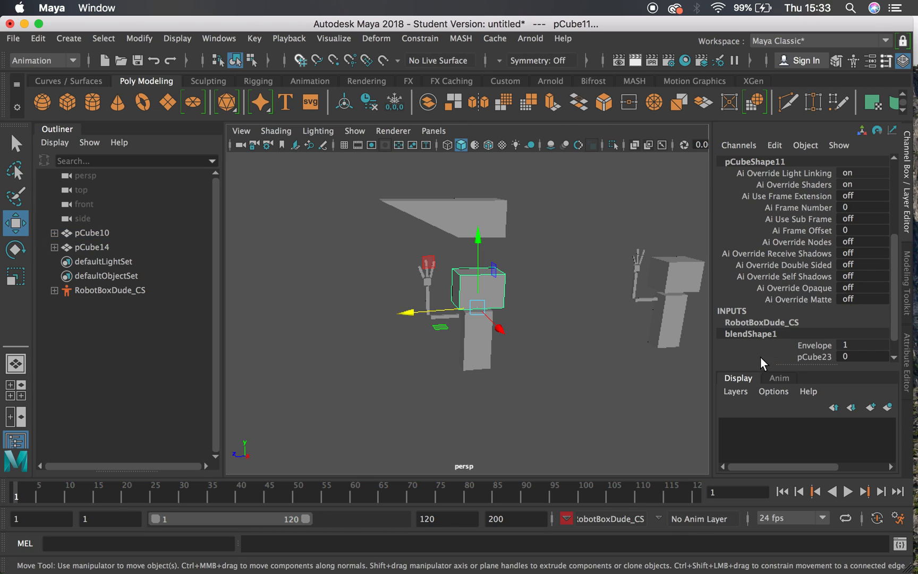
scroll(893, 294, down, 2)
click(816, 335)
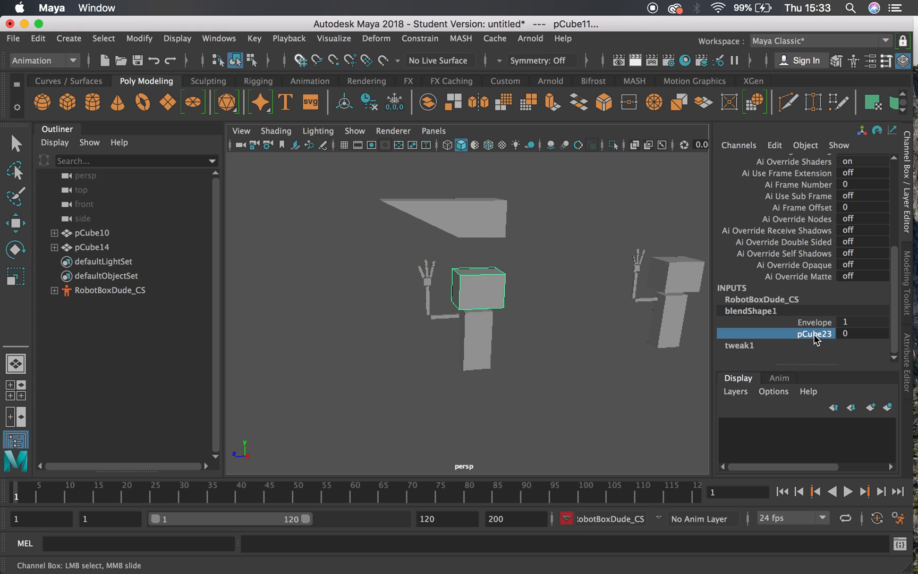
middle_drag(509, 346, 537, 348)
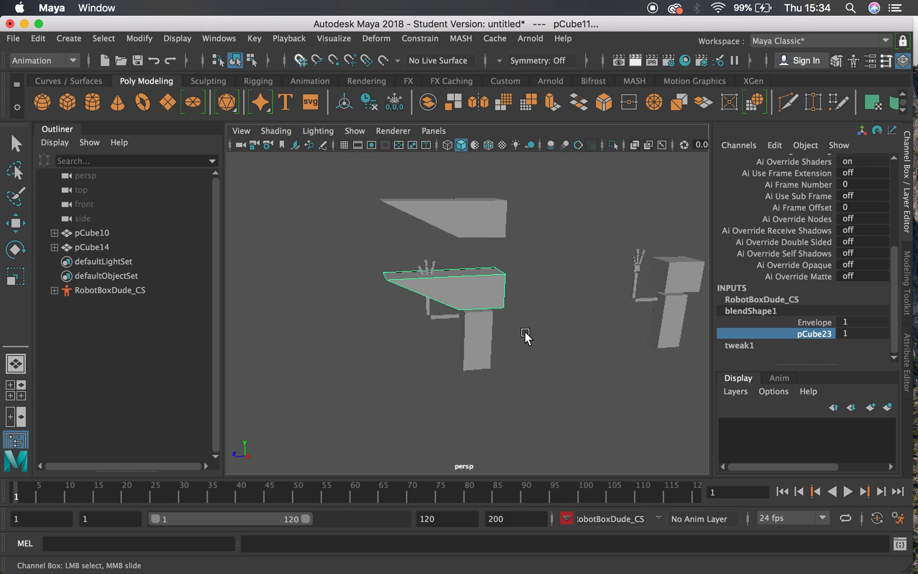
Step: Rotate the blended head freely to about -16.4°, 30.1° and 2.1° in X, Y and Z
click(486, 295)
key(e)
drag(486, 295, 497, 281)
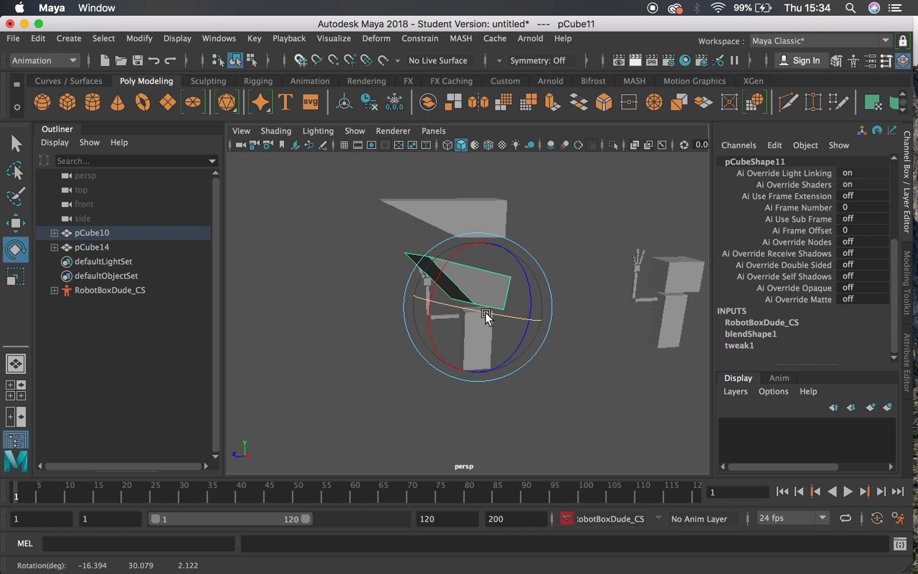
Step: Rotate the upper arm of the second figure downward at the shoulder to test how the parented arm follows
alt+middle_drag(528, 272, 320, 275)
alt+right_drag(441, 301, 534, 348)
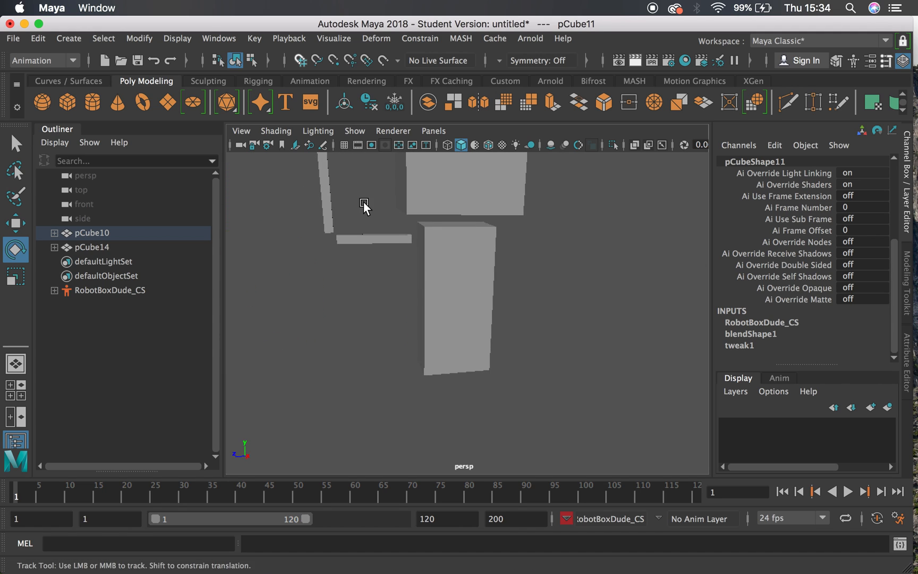
alt+middle_drag(365, 207, 453, 317)
click(447, 335)
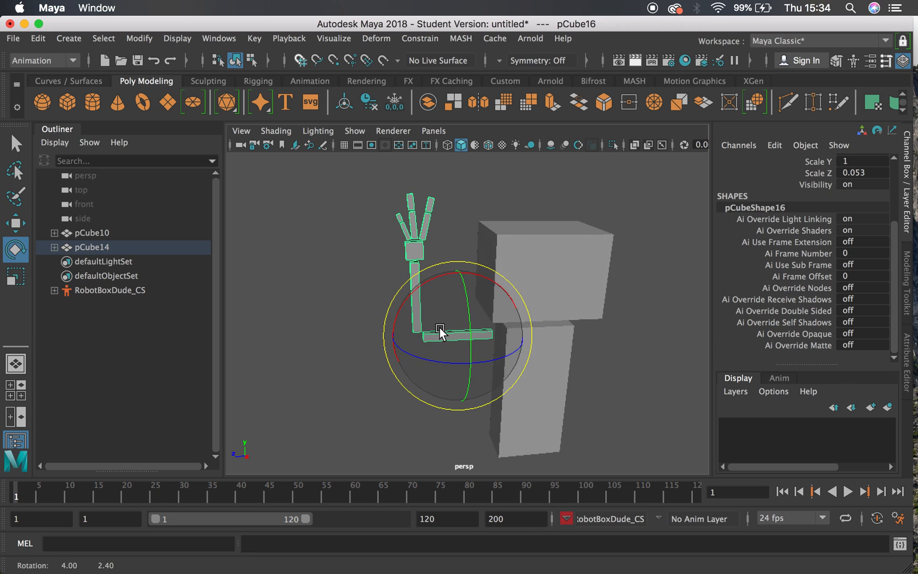
drag(430, 335, 436, 242)
Step: Rotate the second figure's forearm at the elbow to about 105° in X, 8.2° in Y and 4° in Z
scroll(892, 248, up, 5)
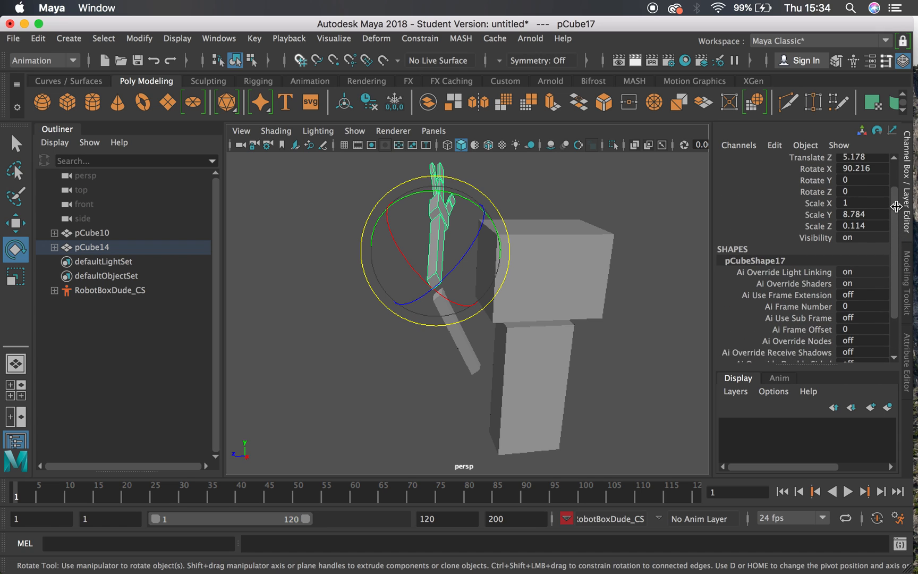
drag(424, 218, 466, 298)
alt+right_drag(467, 298, 223, 228)
drag(457, 281, 480, 308)
drag(453, 248, 463, 340)
alt+right_drag(475, 324, 456, 297)
mouse_move(455, 300)
alt+mouse_down()
mouse_move(337, 327)
mouse_move(427, 294)
mouse_move(449, 297)
alt+mouse_up()
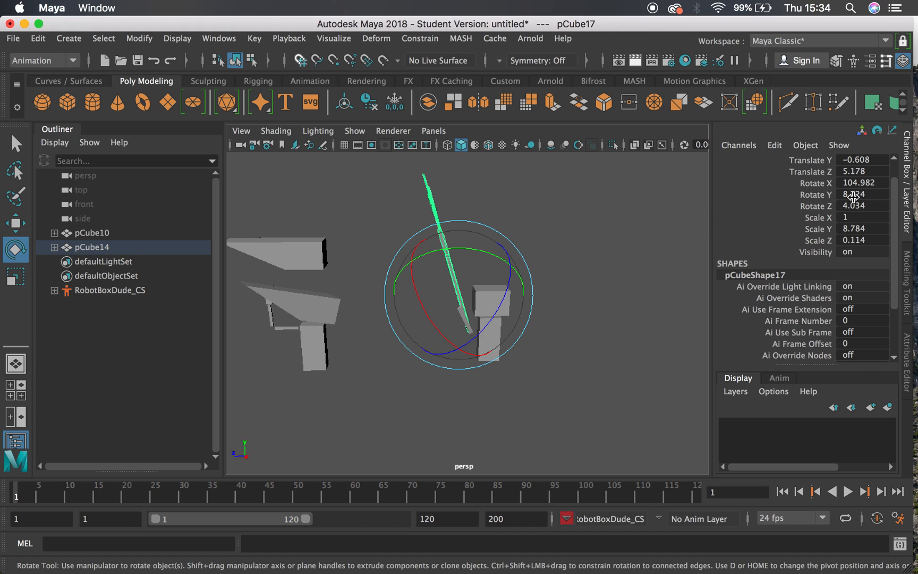
scroll(898, 264, up, 2)
Step: Select the whole second figure, including its arm, and delete it
alt+middle_drag(500, 337, 573, 308)
alt+right_drag(573, 308, 549, 352)
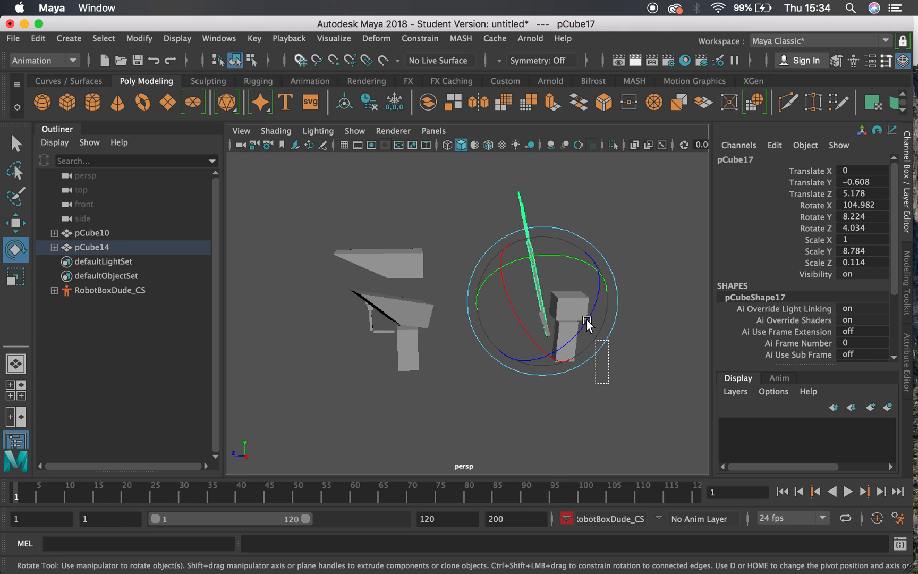
drag(521, 203, 522, 204)
key(Delete)
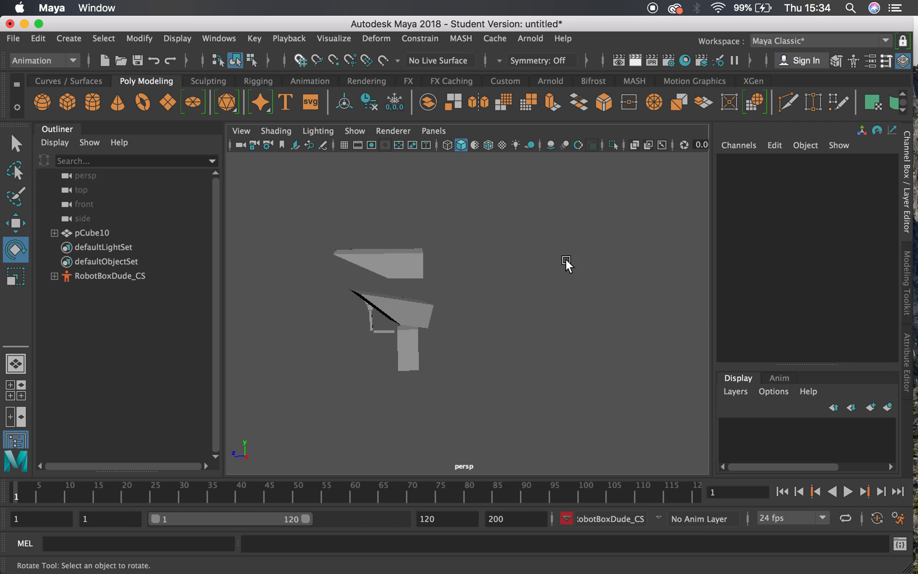
alt+drag(322, 279, 516, 300)
alt+right_drag(516, 300, 574, 327)
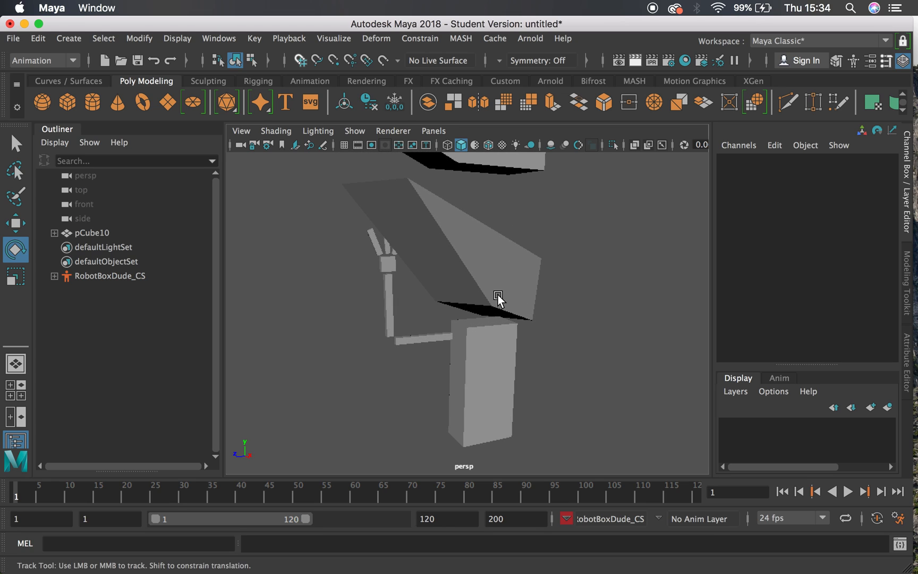
alt+middle_drag(498, 297, 517, 283)
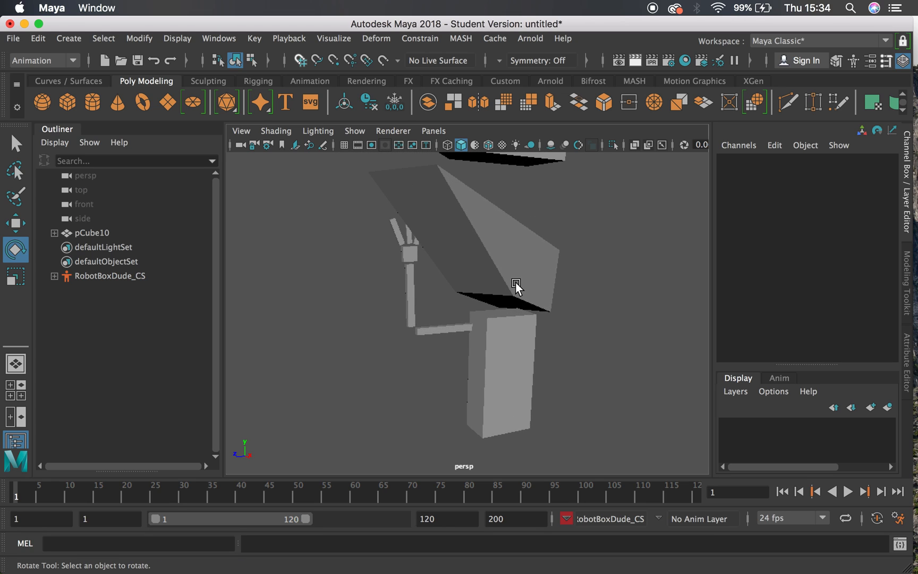